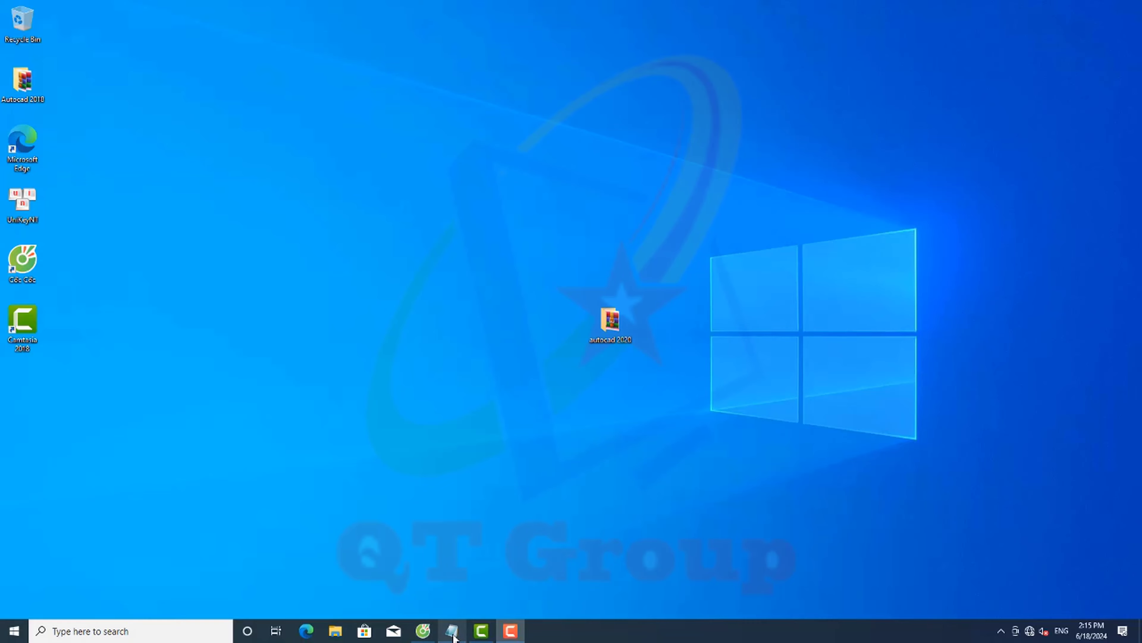
Step: Restore the Notepad notes about disconnecting the network and disabling Windows Defender
{"action": "left_click", "coordinate": [453, 631]}
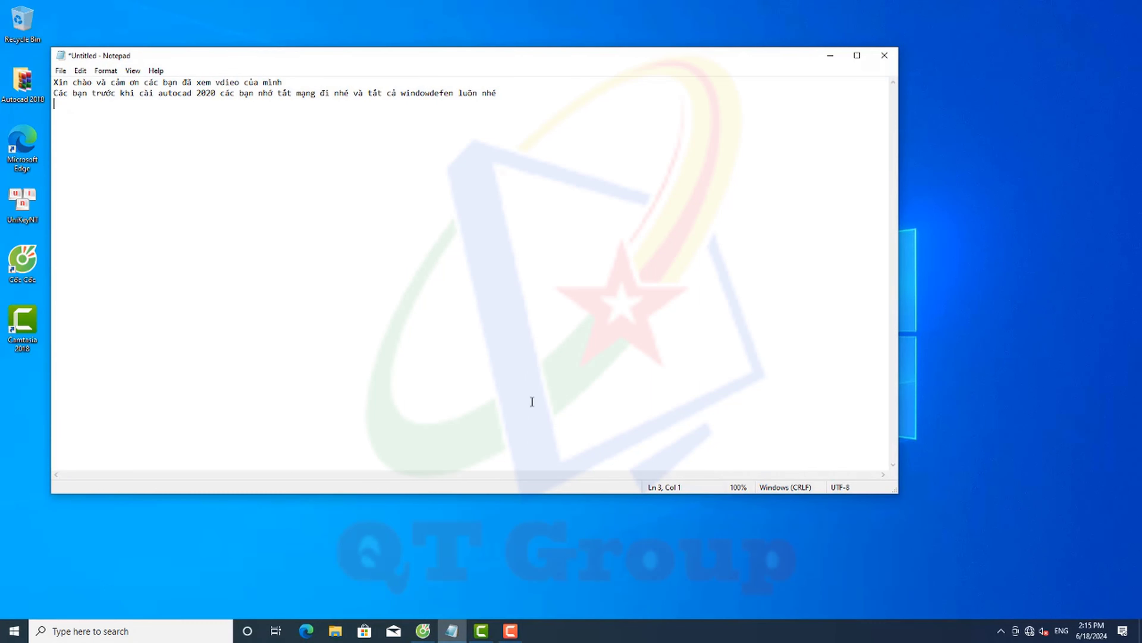
Step: Open the autocad 2020 desktop folder and add the line 'Các bạn làm các bước theo' to the notes
{"action": "left_click", "coordinate": [830, 64]}
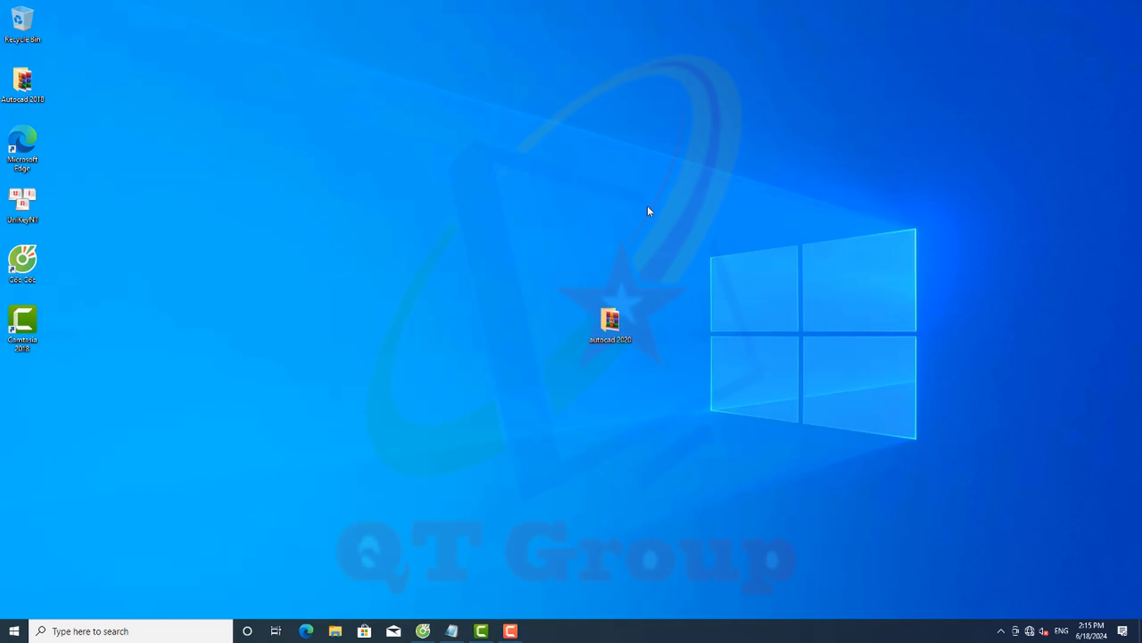
{"action": "double_click", "coordinate": [606, 325]}
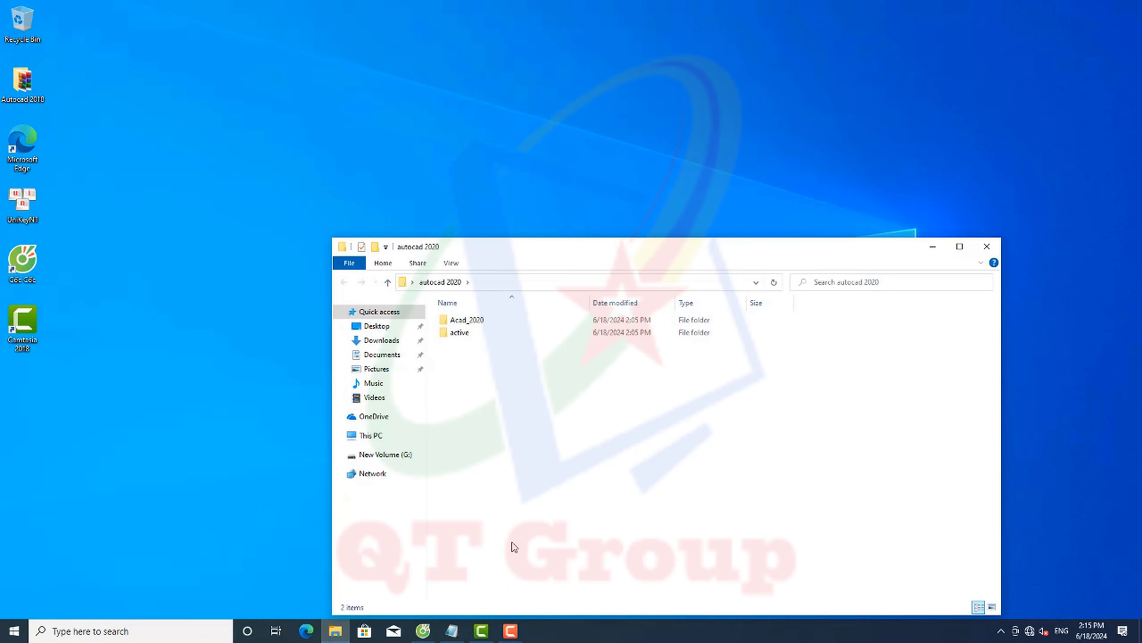
{"action": "left_click", "coordinate": [451, 630]}
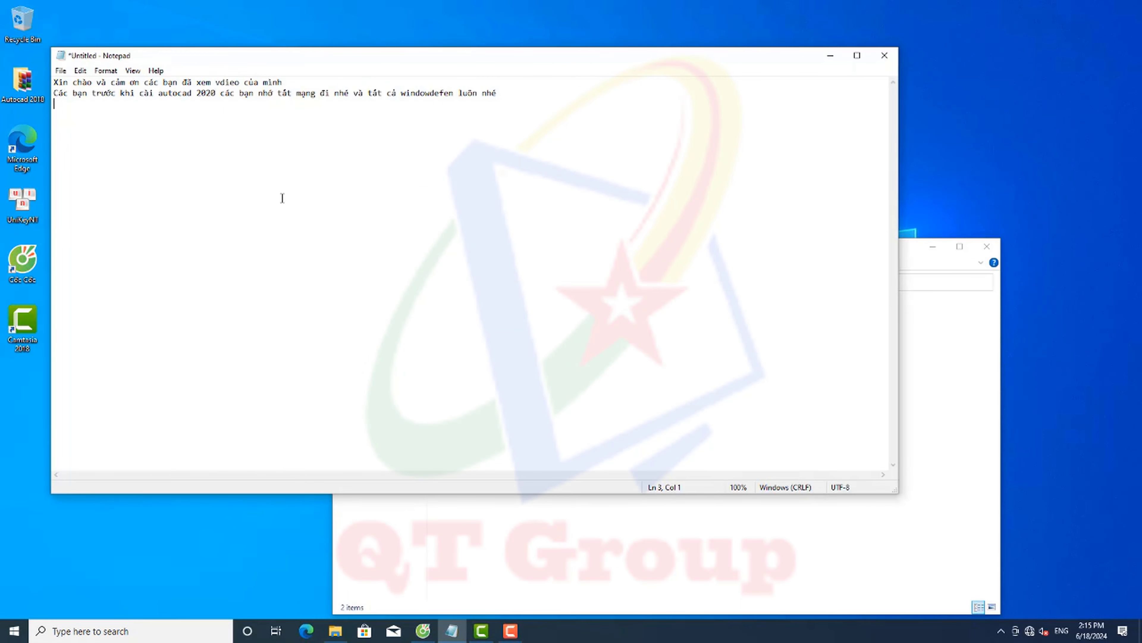
{"action": "type", "text": "Ca"}
{"action": "type", "text": "cs"}
{"action": "type", "text": " b"}
{"action": "type", "text": "ạn "}
{"action": "type", "text": "làm cacs b"}
{"action": "type", "text": "uwocs"}
{"action": "type", "text": " theo "}
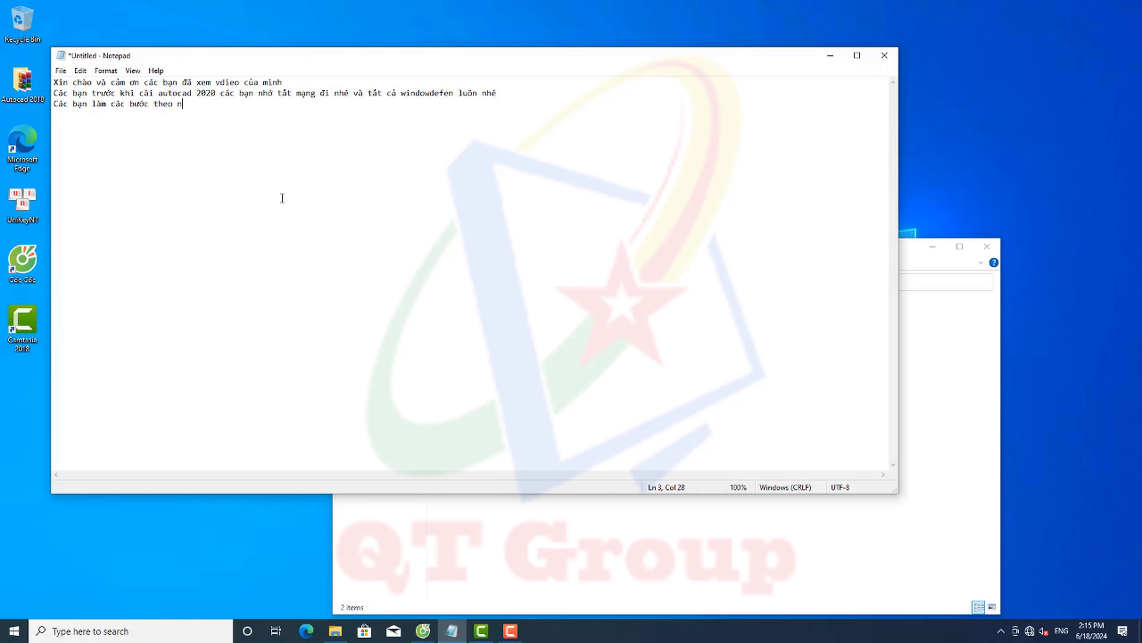
{"action": "type", "text": "minh nhes"}
Step: Extract the AutoCAD_2020 self-extracting package from Acad_2020 into C:\Autodesk\
{"action": "left_click", "coordinate": [830, 55]}
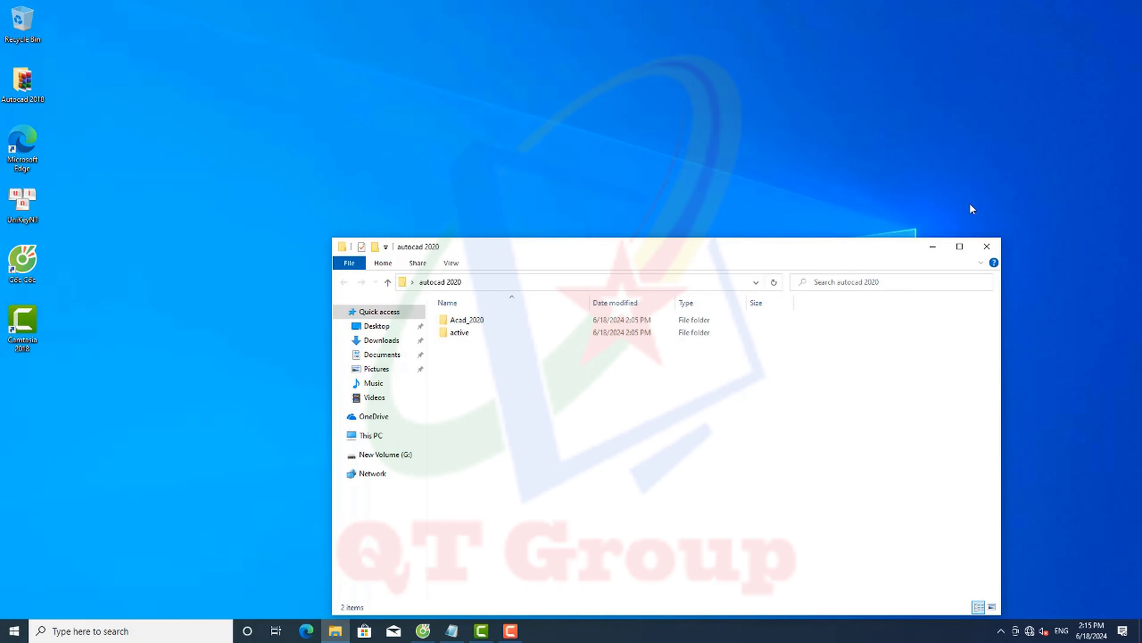
{"action": "double_click", "coordinate": [485, 322]}
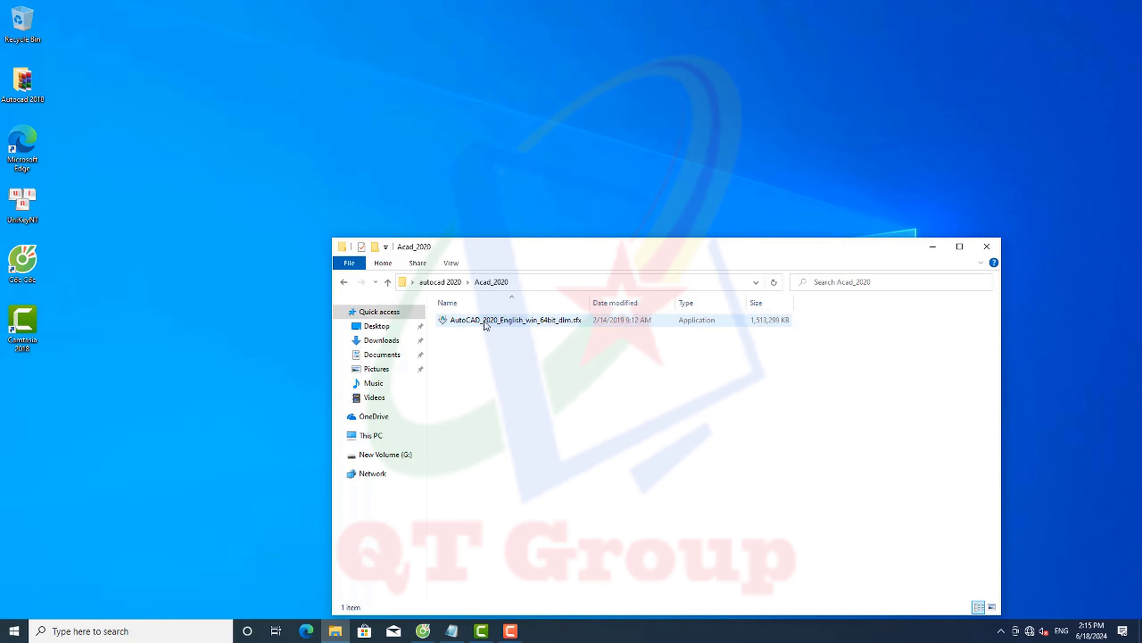
{"action": "double_click", "coordinate": [485, 322]}
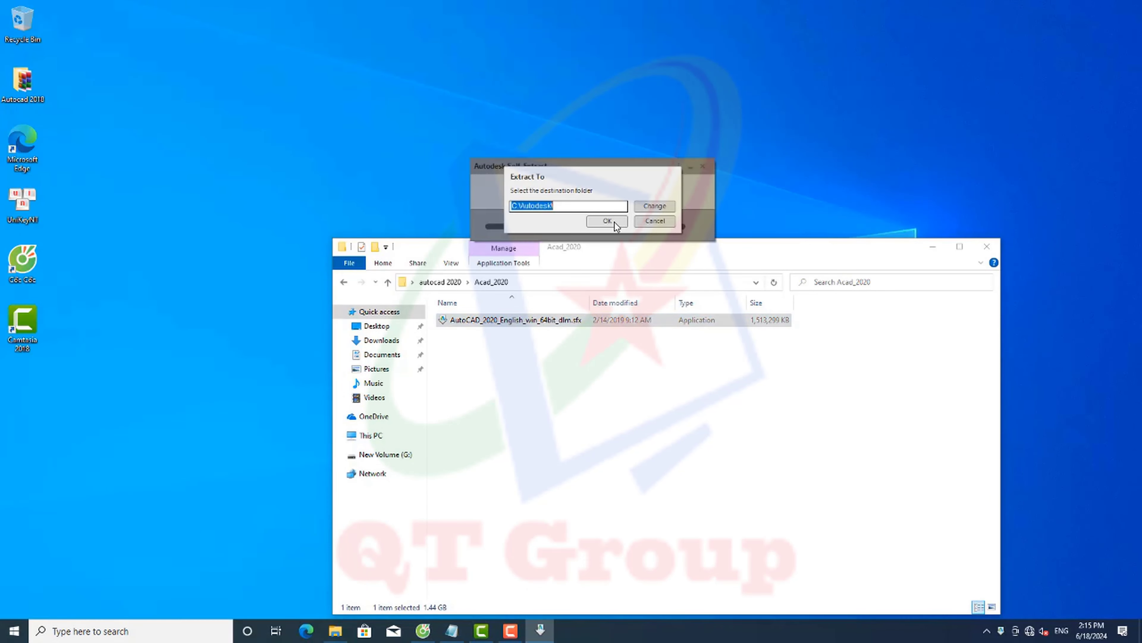
{"action": "left_click", "coordinate": [614, 222]}
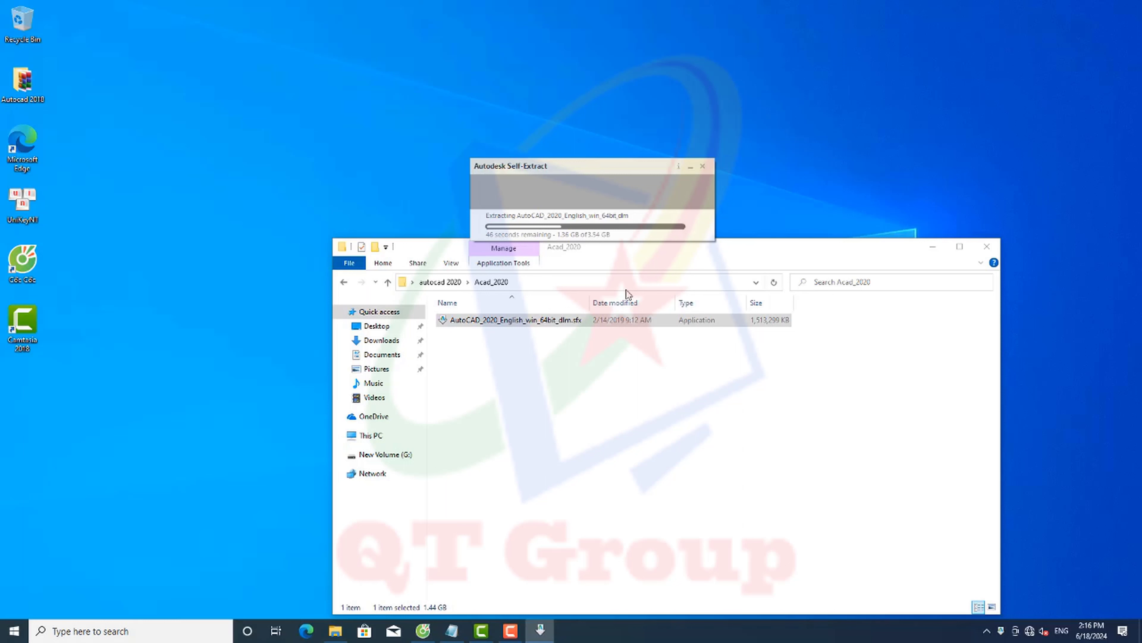
{"action": "left_click", "coordinate": [988, 639]}
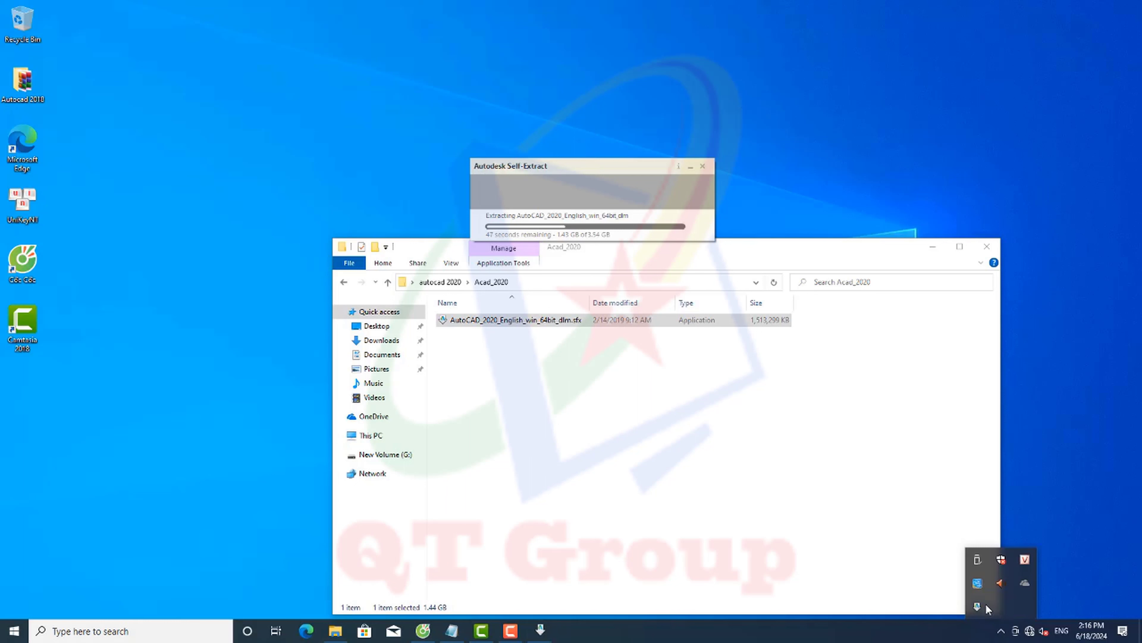
{"action": "left_click", "coordinate": [1000, 560]}
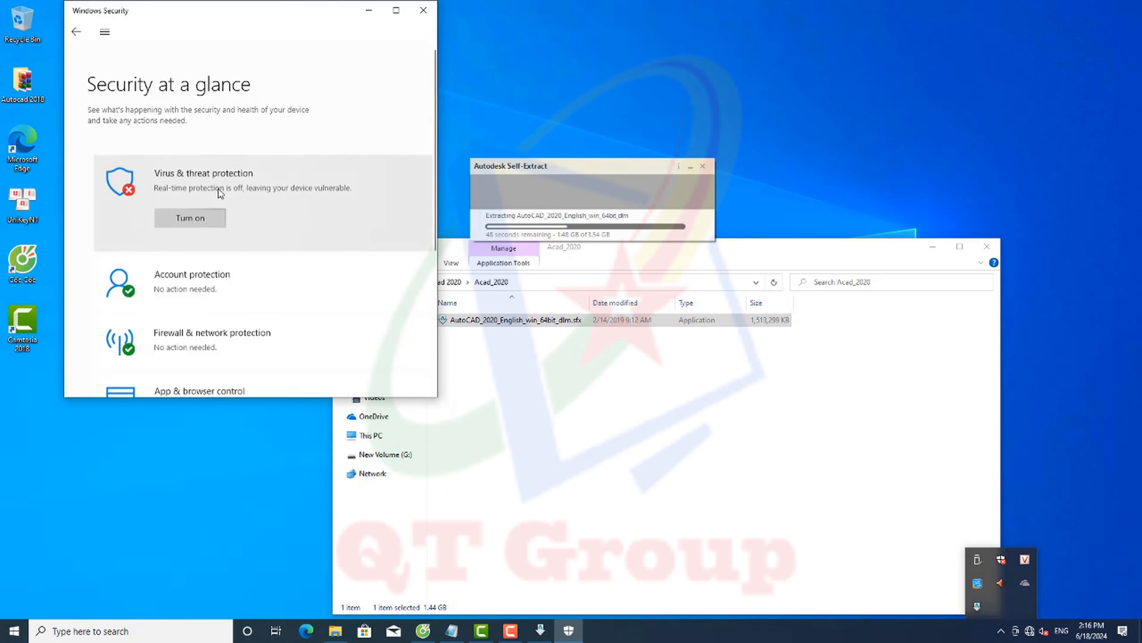
{"action": "left_click", "coordinate": [209, 176]}
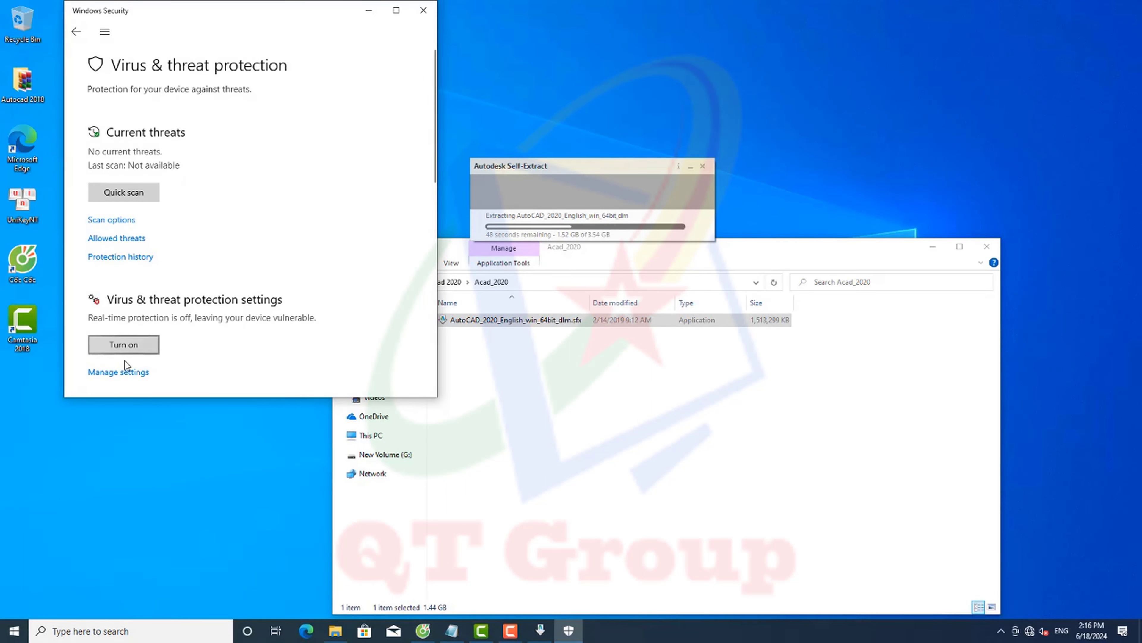
{"action": "left_click", "coordinate": [120, 373]}
{"action": "scroll", "coordinate": [149, 29], "scroll_direction": "down", "scroll_amount": 5}
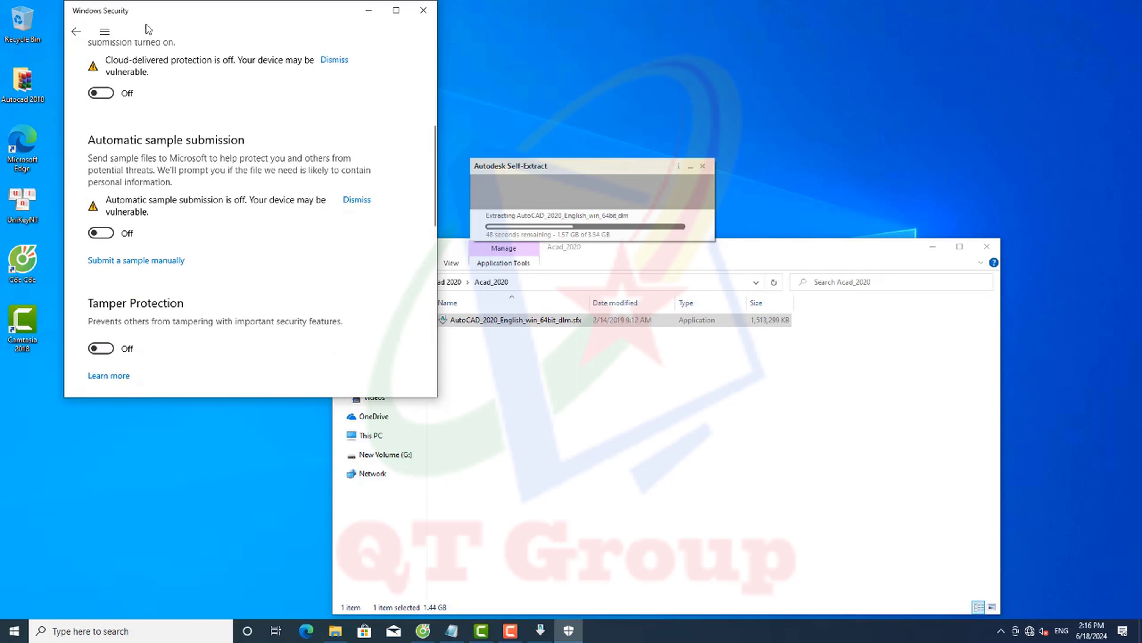
{"action": "left_click", "coordinate": [422, 10]}
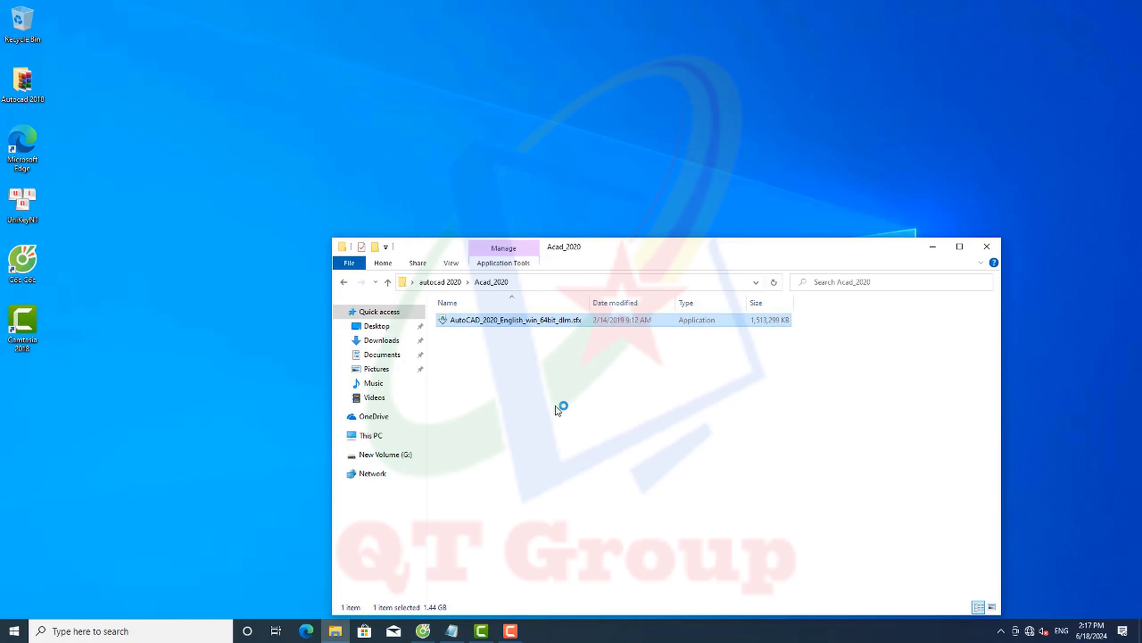
Step: Close File Explorer to reveal AutoCAD setup and add 'Tới đây các bạn bấm install nhé' to the notes
{"action": "left_click", "coordinate": [987, 247]}
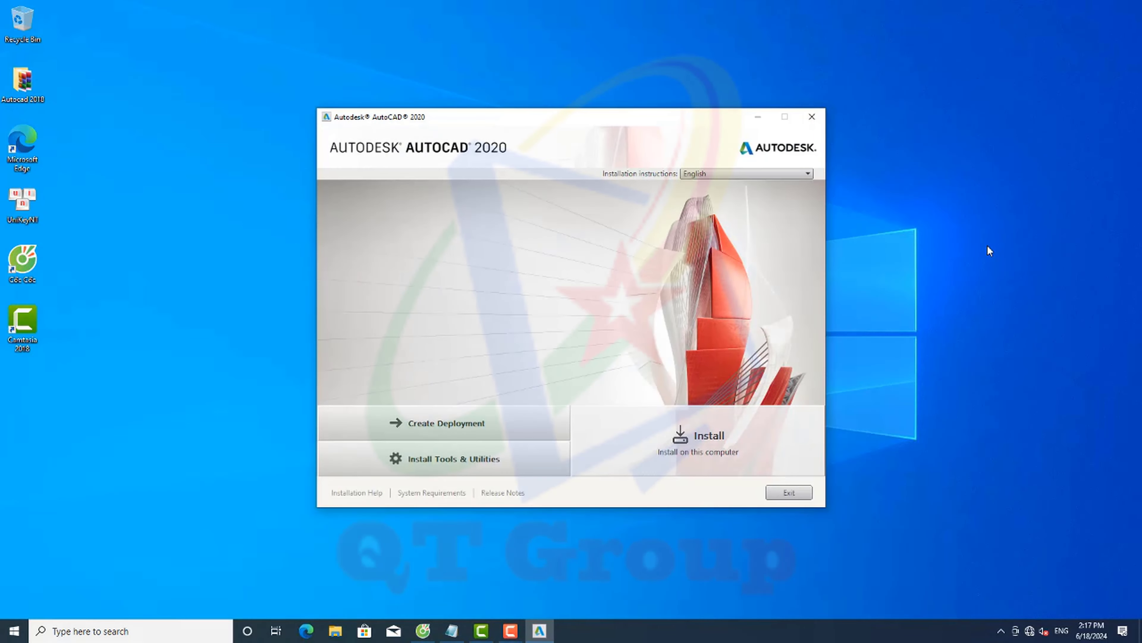
{"action": "key", "text": "alt+Tab"}
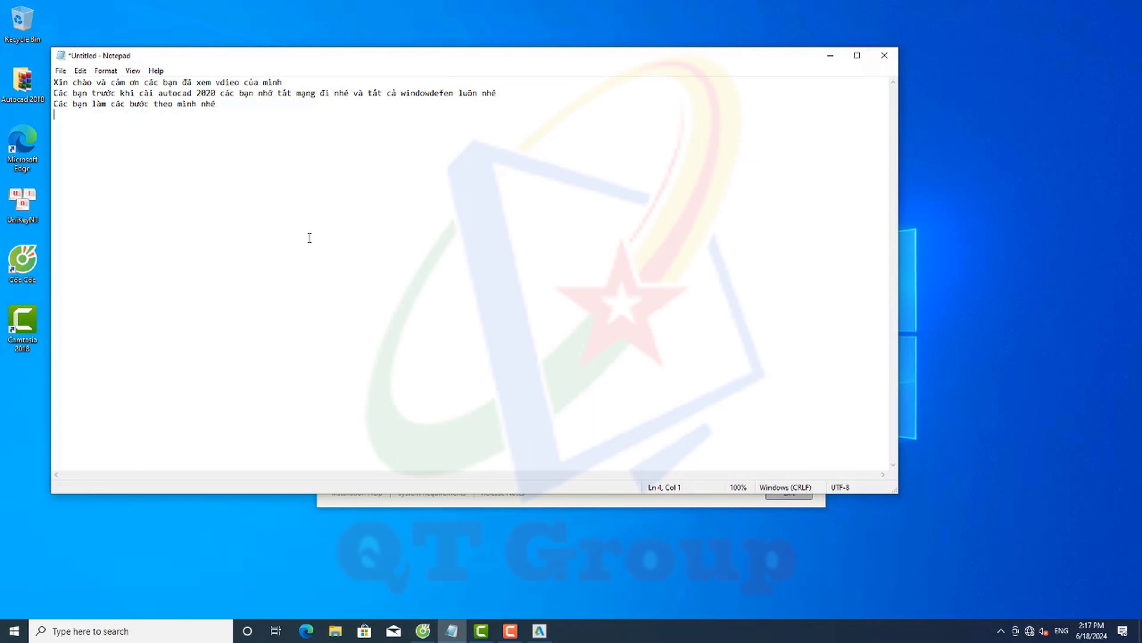
{"action": "type", "text": "Tới đây"}
{"action": "type", "text": "ca"}
{"action": "type", "text": "ba"}
{"action": "type", "text": "n"}
{"action": "type", "text": "j"}
{"action": "type", "text": " banx "}
{"action": "type", "text": "i"}
{"action": "type", "text": "ns"}
{"action": "type", "text": "ta"}
{"action": "type", "text": "ll nhe"}
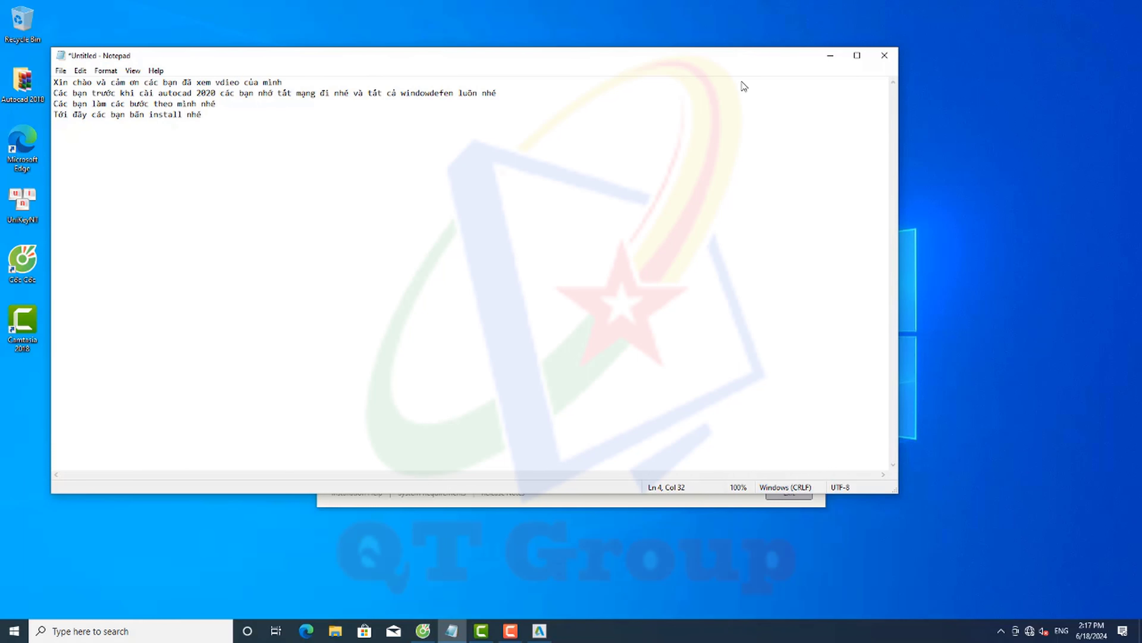
{"action": "left_click", "coordinate": [830, 56]}
Step: Accept the license agreement and install AutoCAD 2020 to the default C:\Program Files\Autodesk\ path
{"action": "key", "text": "Return"}
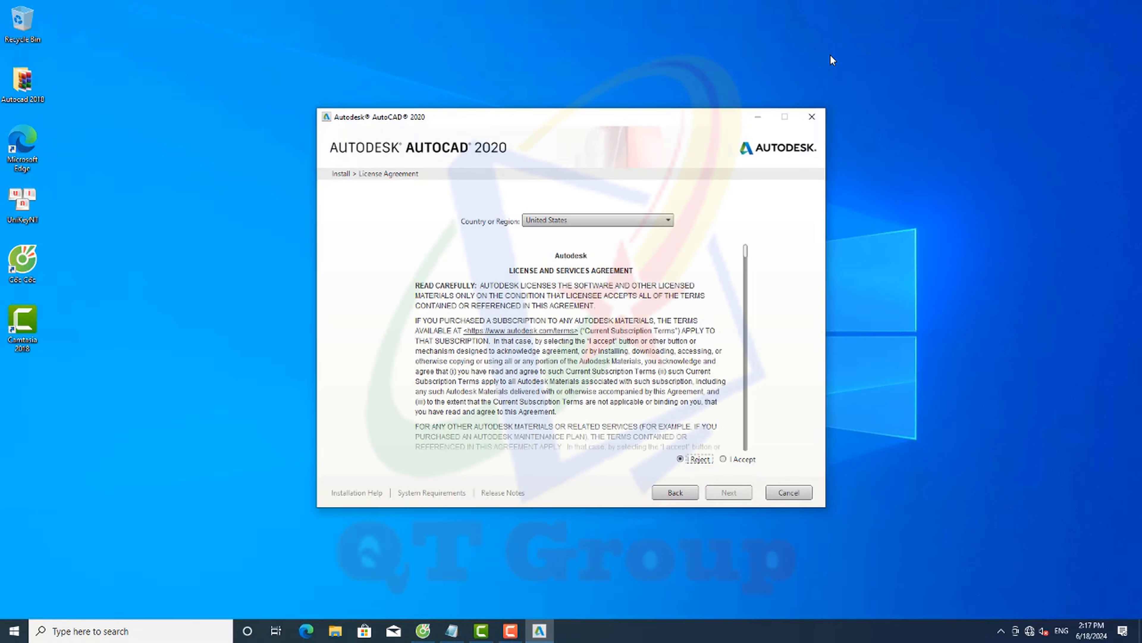
{"action": "key", "text": "Right"}
{"action": "key", "text": "Tab"}
{"action": "key", "text": "Return"}
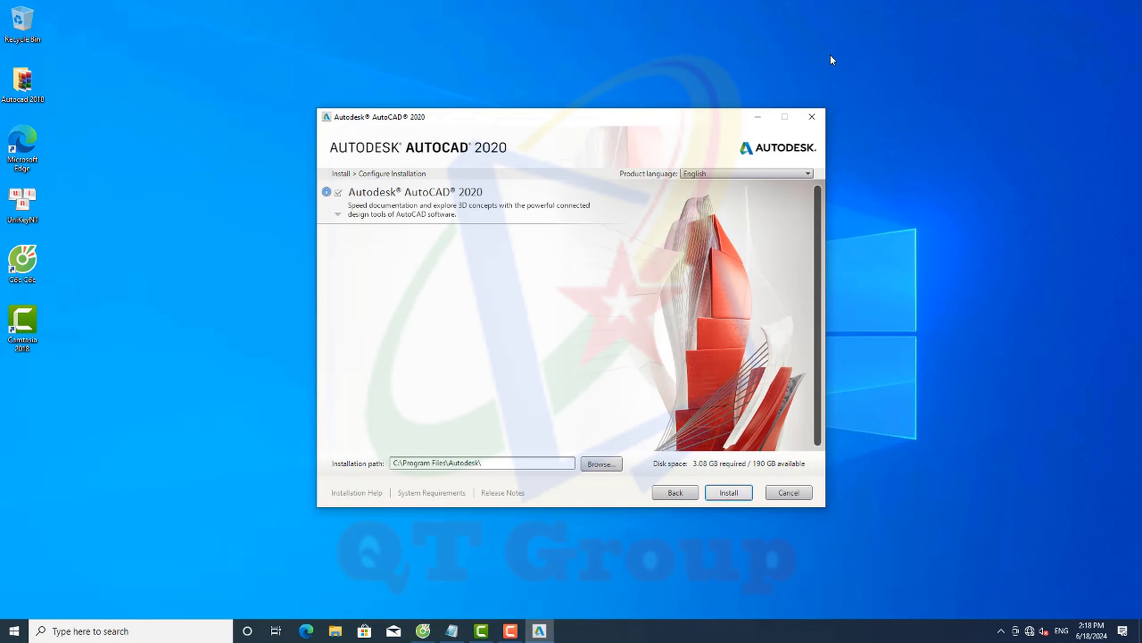
{"action": "key", "text": "Return"}
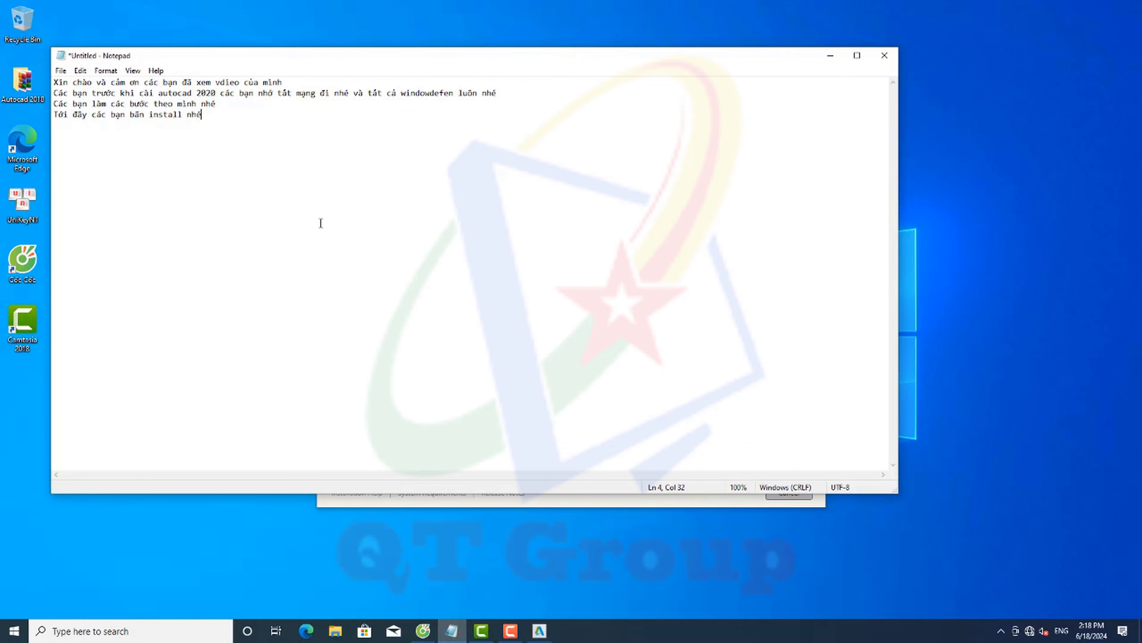
Step: Add a notes line asking viewers to wait while AutoCAD installs on their machine
{"action": "key", "text": "Return"}
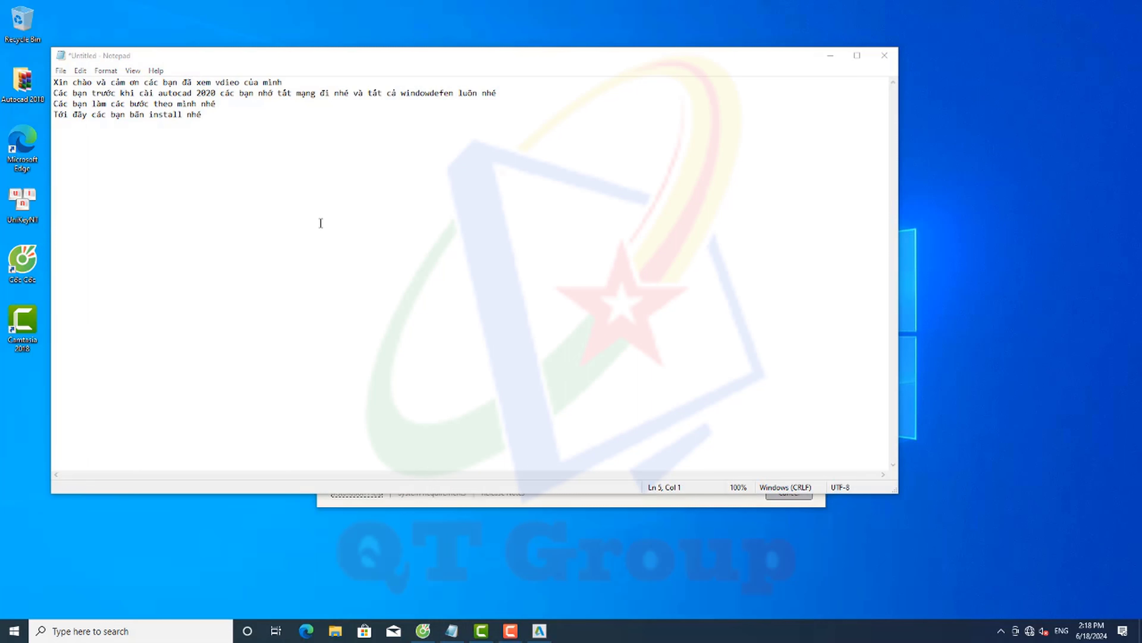
{"action": "left_click", "coordinate": [122, 139]}
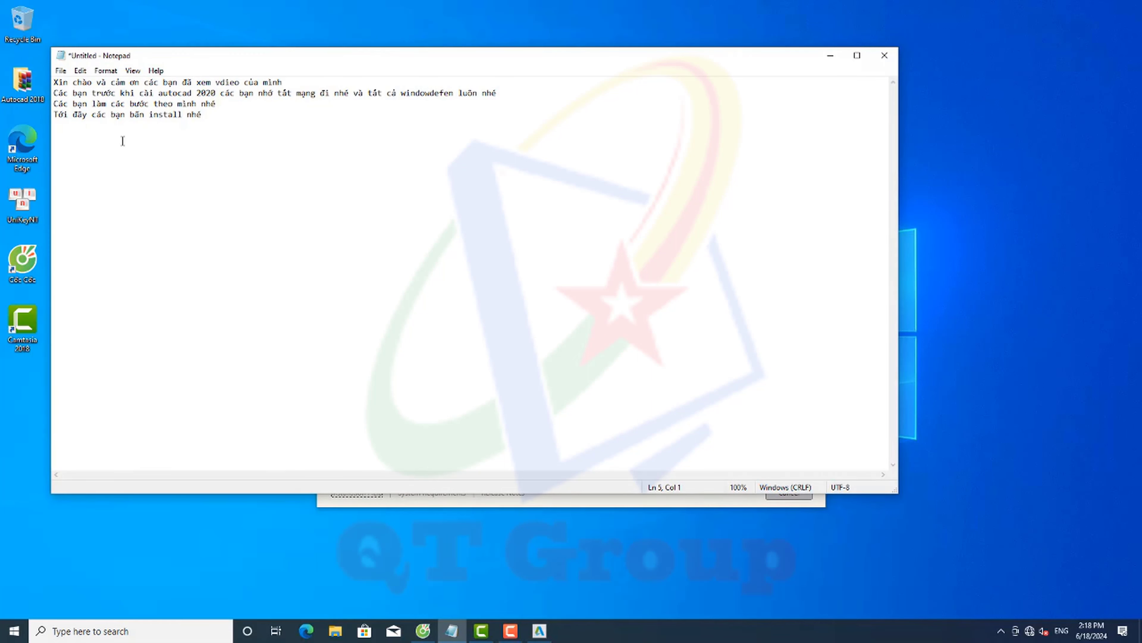
{"action": "type", "text": "Ca"}
{"action": "type", "text": "b"}
{"action": "type", "text": "ạn cho"}
{"action": "type", "text": "một"}
{"action": "type", "text": " xíu cho a"}
{"action": "type", "text": "utocad cai"}
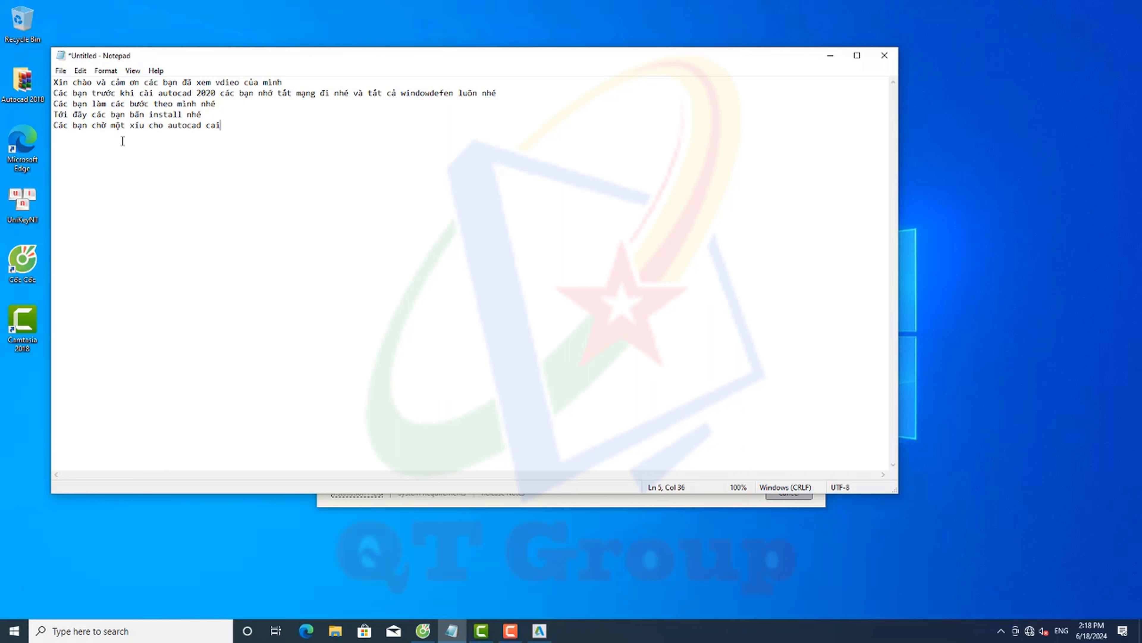
{"action": "type", "text": "f vao"}
{"action": "type", "text": "máy"}
{"action": "type", "text": " các ban"}
{"action": "type", "text": "j nhes"}
{"action": "key", "text": "Return"}
Step: Minimize the notes and let AutoCAD 2020 finish installing and activating
{"action": "left_click", "coordinate": [828, 55]}
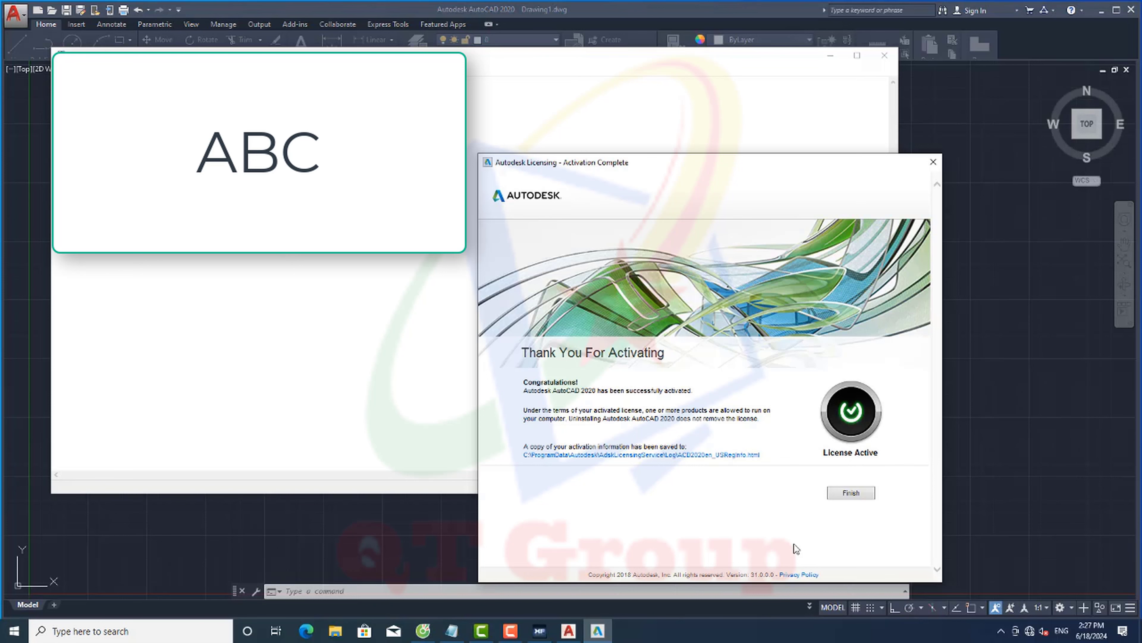
Step: Dismiss the activation confirmation and add '*65,20' on a new line in the notes
{"action": "left_click", "coordinate": [847, 497]}
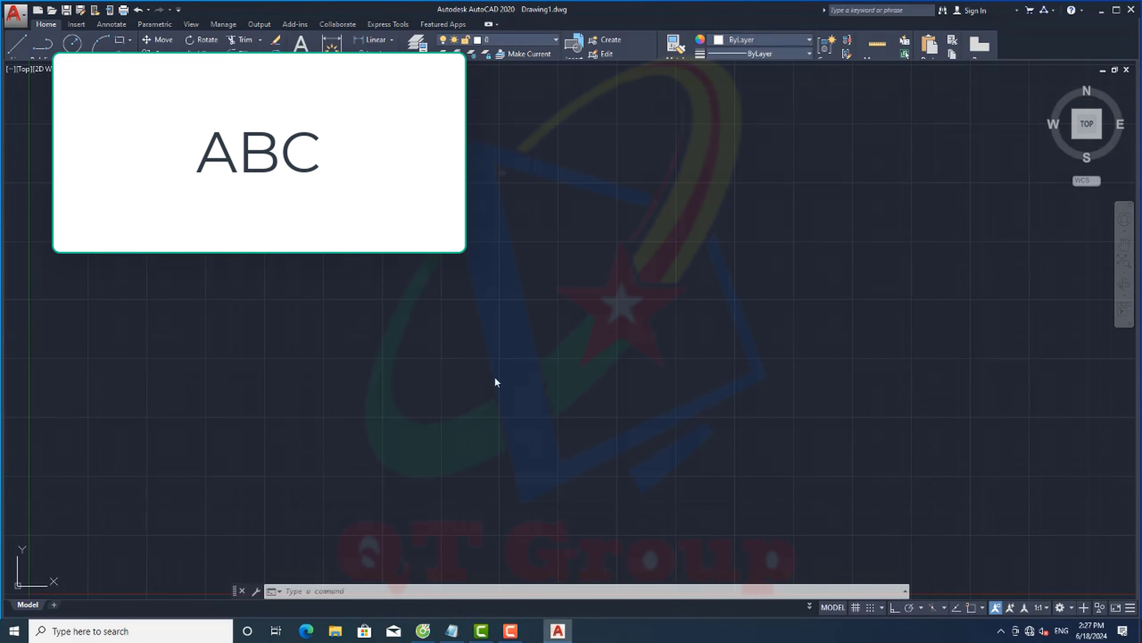
{"action": "left_click", "coordinate": [452, 631]}
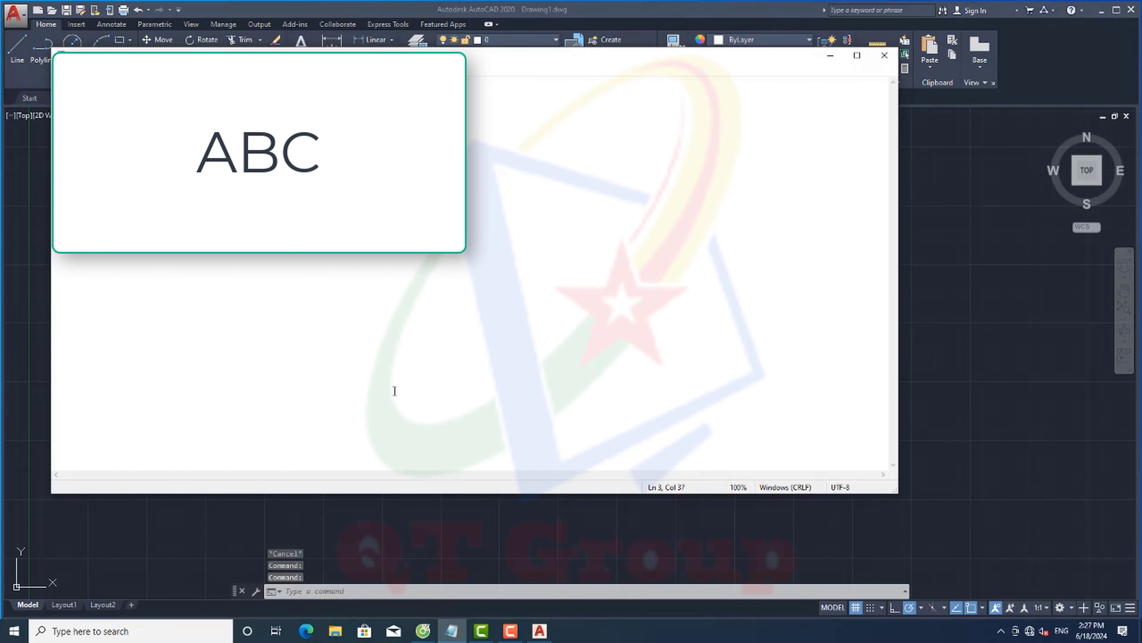
{"action": "key", "text": "Return"}
{"action": "type", "text": "*65,2"}
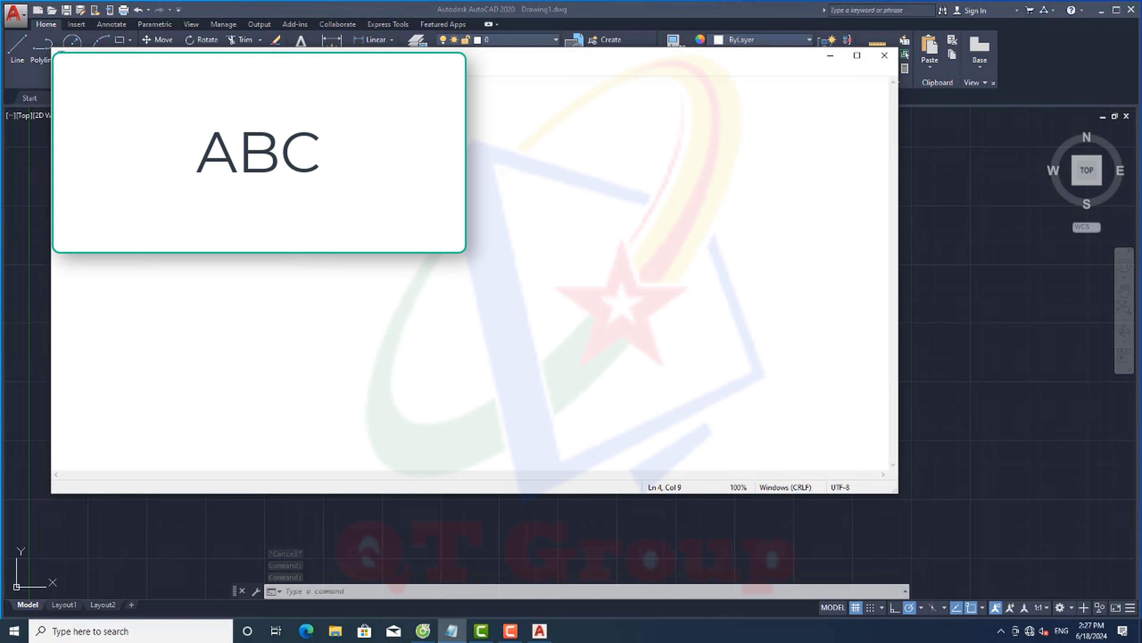
{"action": "type", "text": "0"}
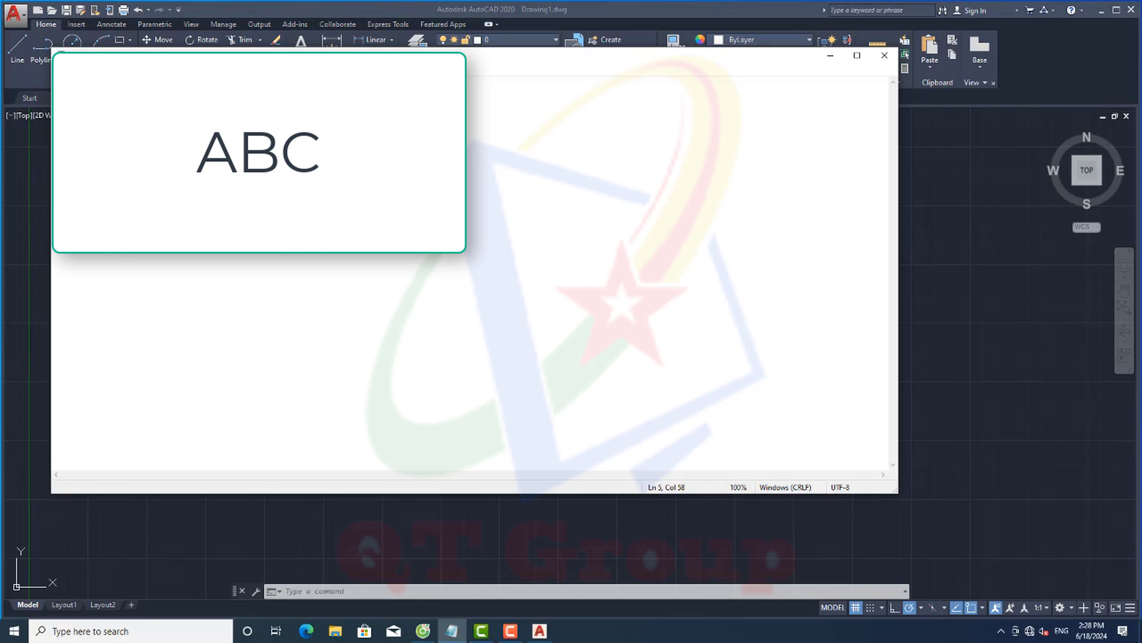
{"action": "key", "text": "Right"}
{"action": "key", "text": "Right"}
{"action": "key", "text": "Right"}
{"action": "key", "text": "Right"}
{"action": "key", "text": "Right"}
{"action": "key", "text": "Right"}
Step: Minimize the notes and close AutoCAD 2020, leaving the desktop and tray icons showing
{"action": "left_click", "coordinate": [830, 55]}
{"action": "left_click", "coordinate": [1131, 10]}
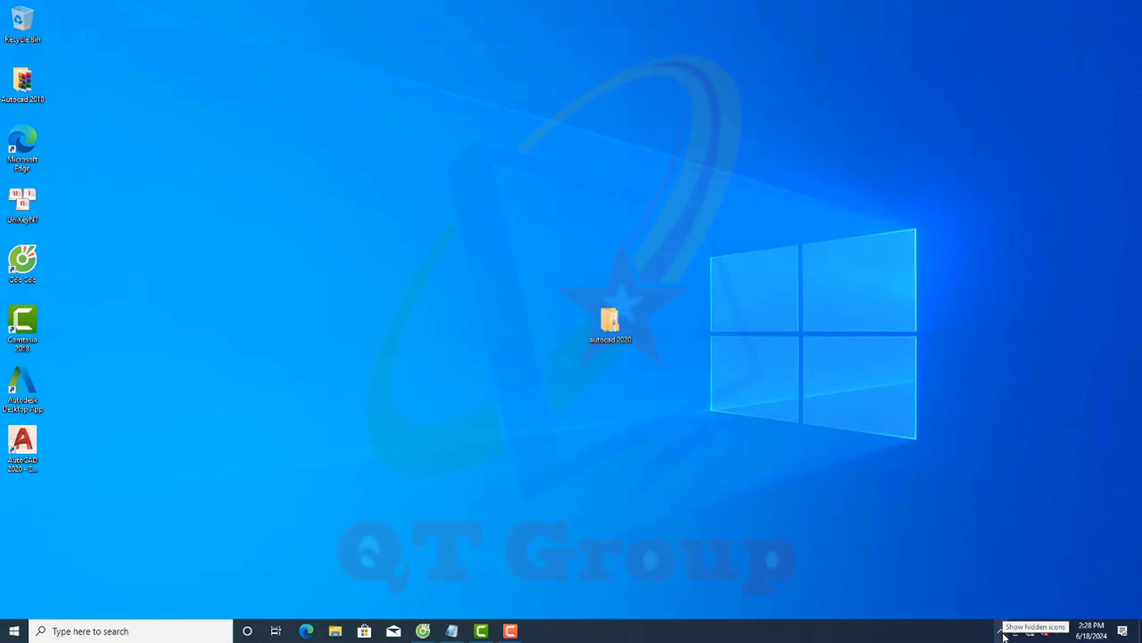
{"action": "left_click", "coordinate": [1001, 631]}
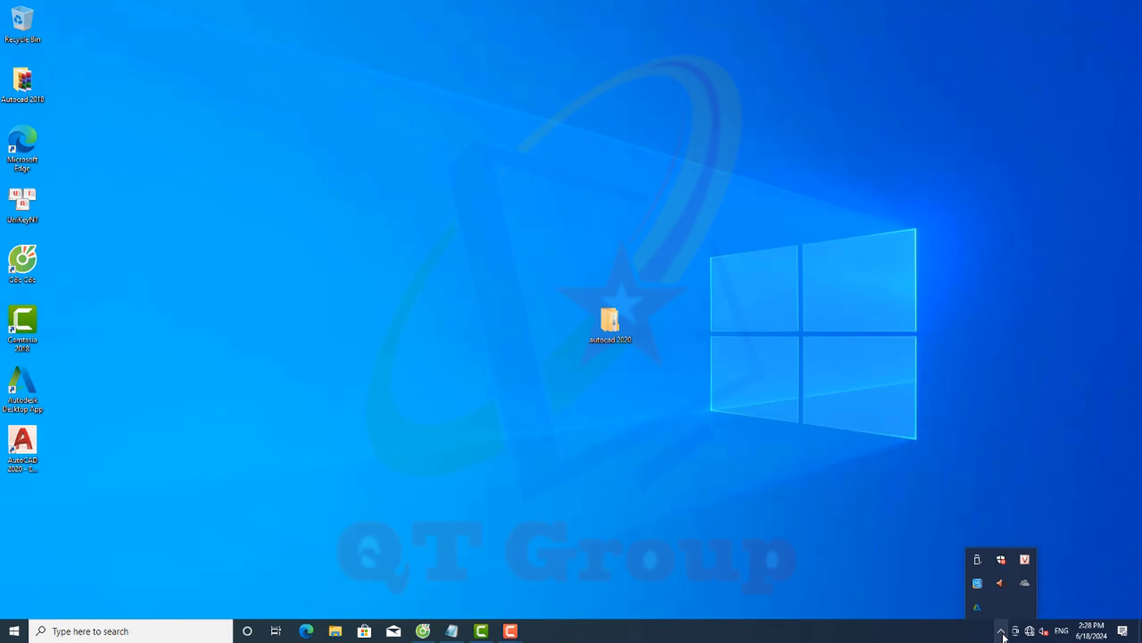
Step: Open Windows Defender Firewall with Advanced Security via Windows Security's Firewall & network protection page
{"action": "left_click", "coordinate": [1000, 561]}
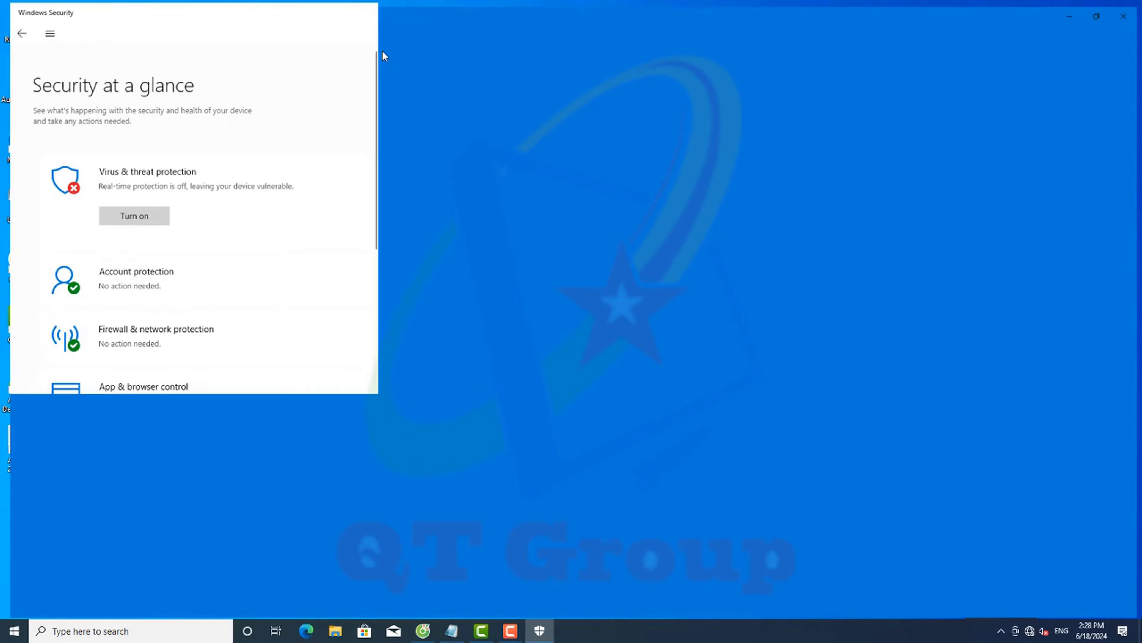
{"action": "left_click", "coordinate": [396, 10]}
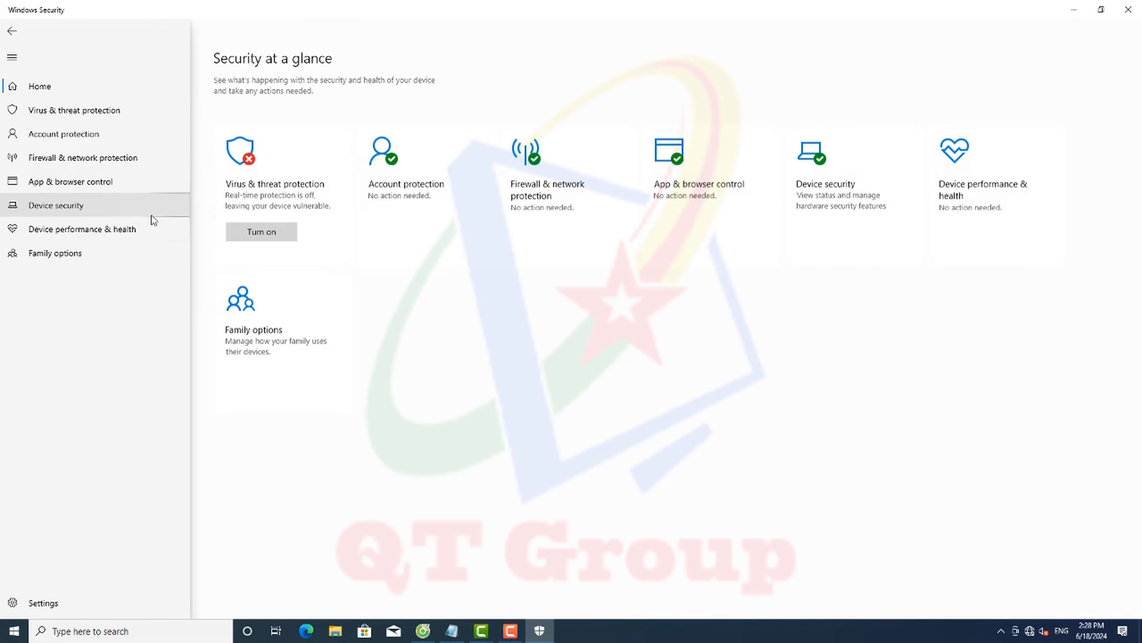
{"action": "left_click", "coordinate": [52, 160]}
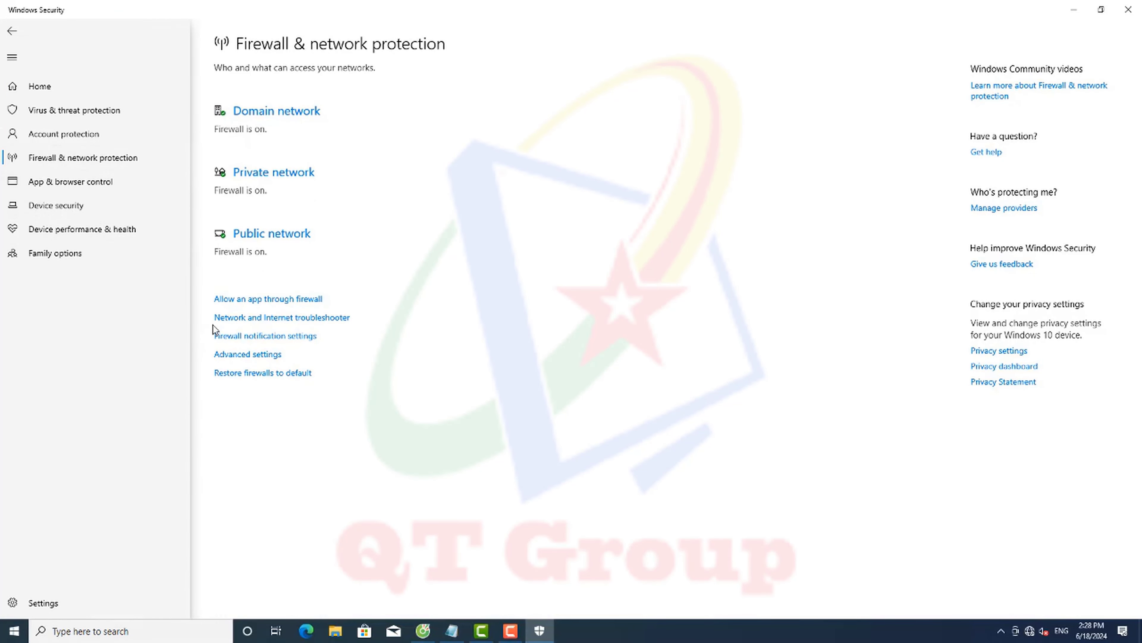
{"action": "left_click", "coordinate": [231, 356]}
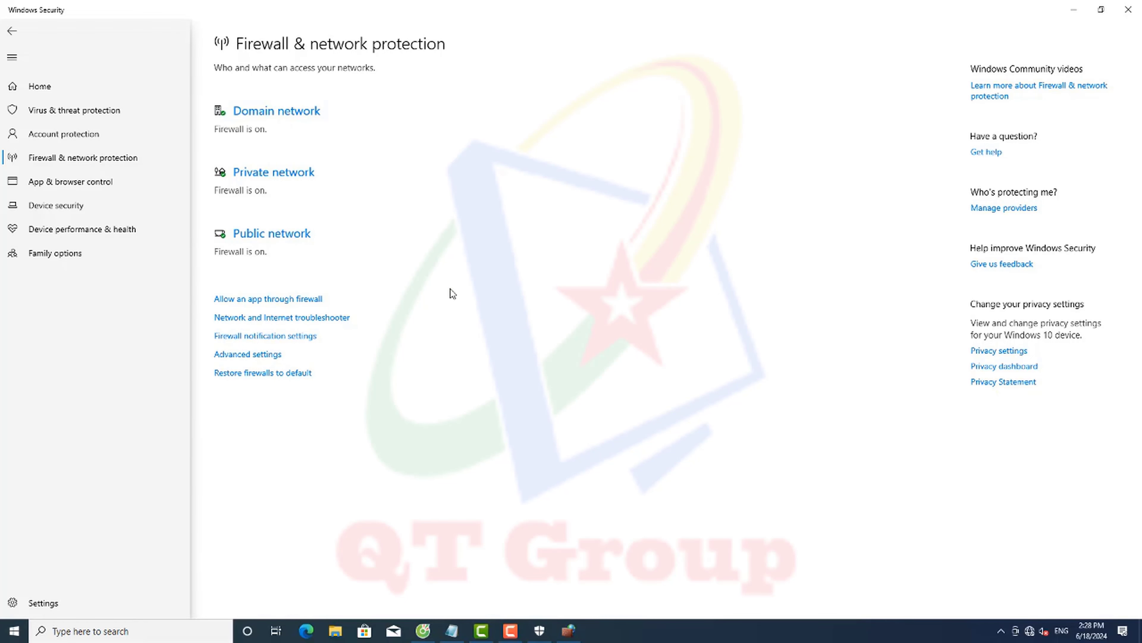
{"action": "left_click", "coordinate": [1137, 6]}
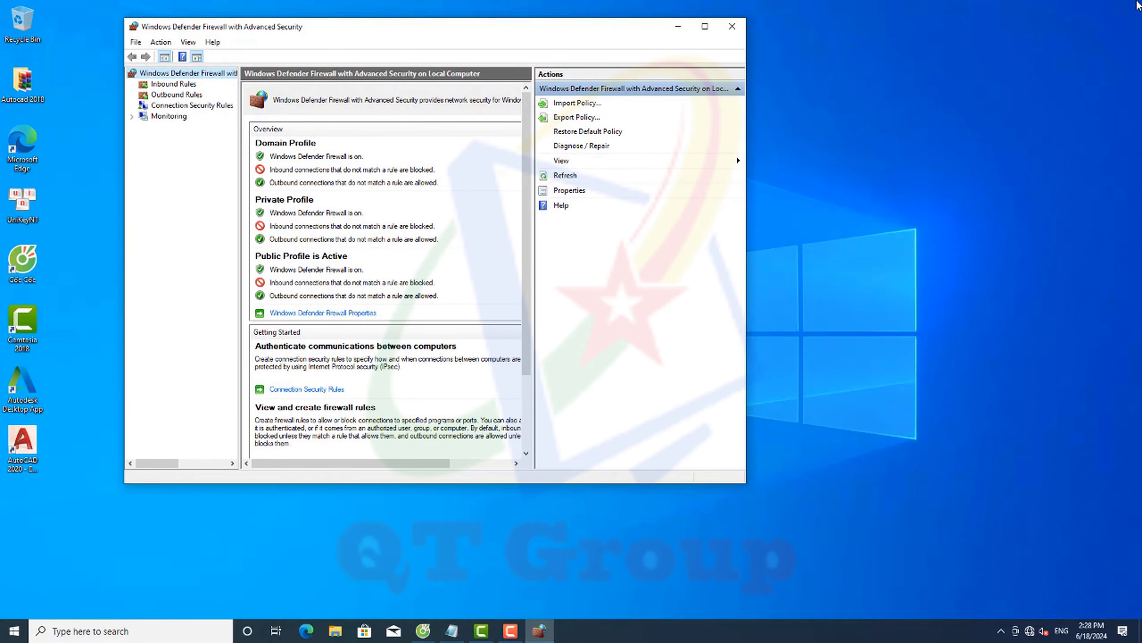
Step: Start a new inbound Program rule and browse for its executable
{"action": "key", "text": "Down"}
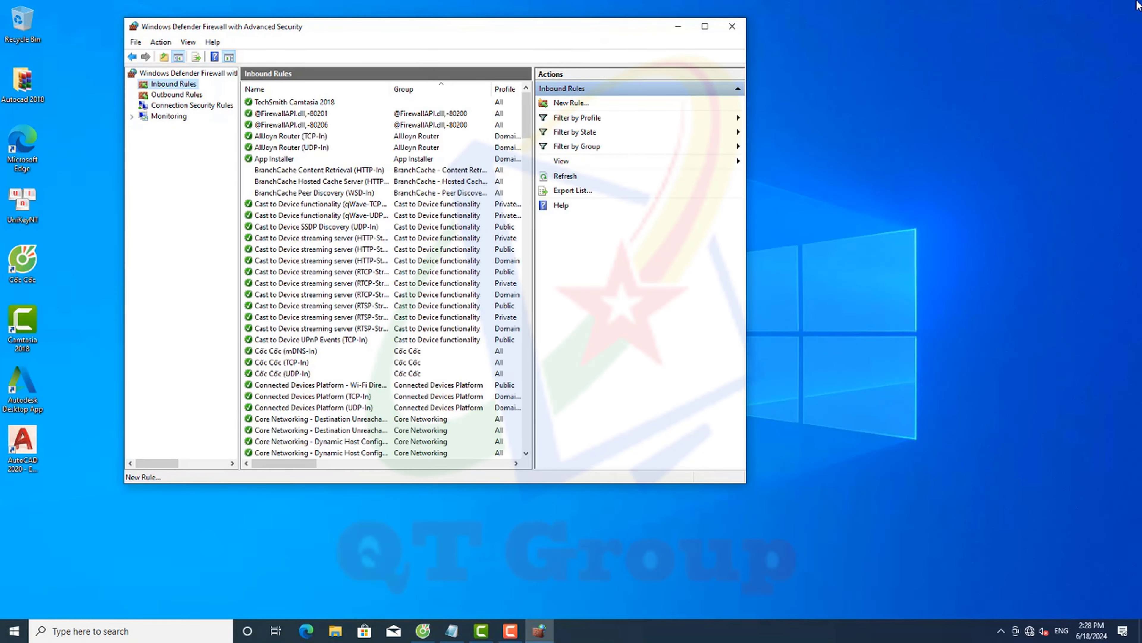
{"action": "key", "text": "alt+a"}
{"action": "key", "text": "n"}
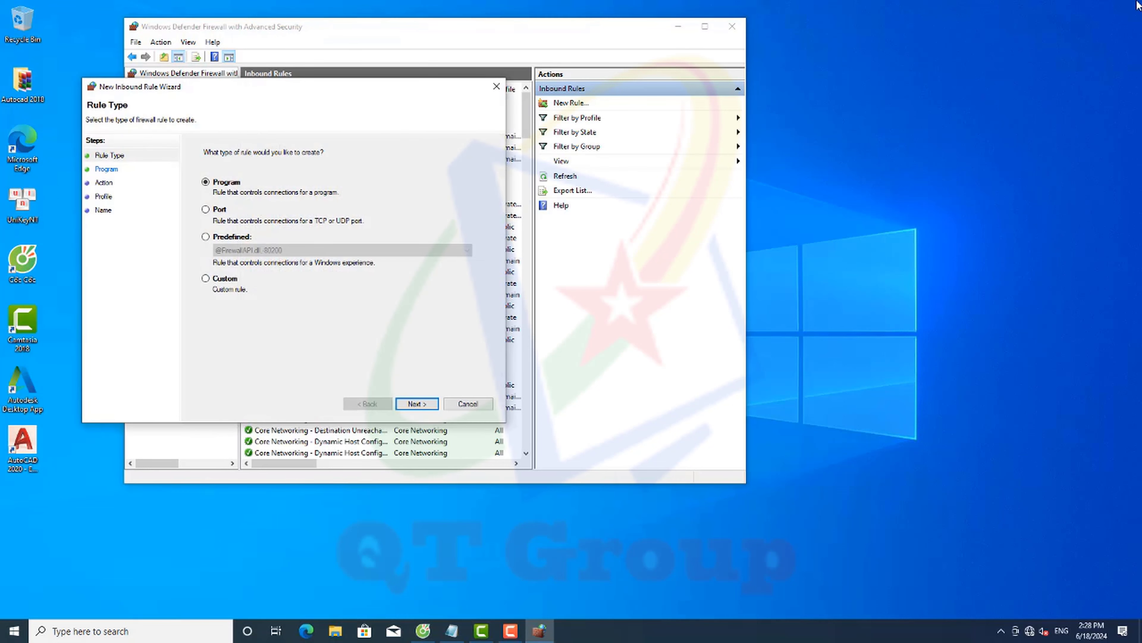
{"action": "key", "text": "Return"}
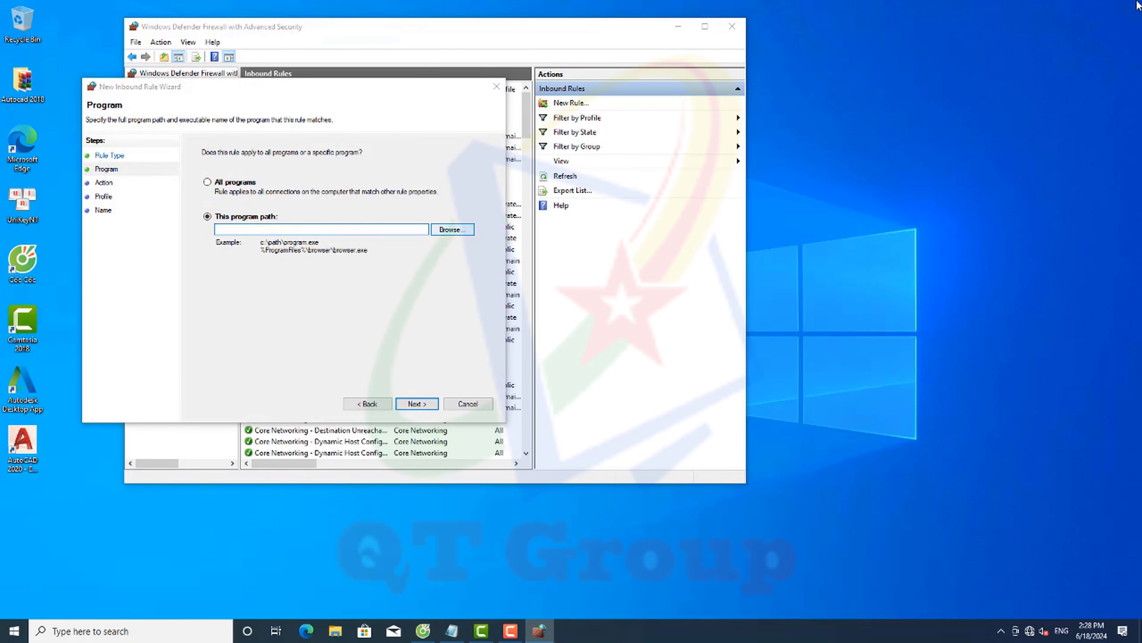
{"action": "key", "text": "space"}
{"action": "key", "text": "Return"}
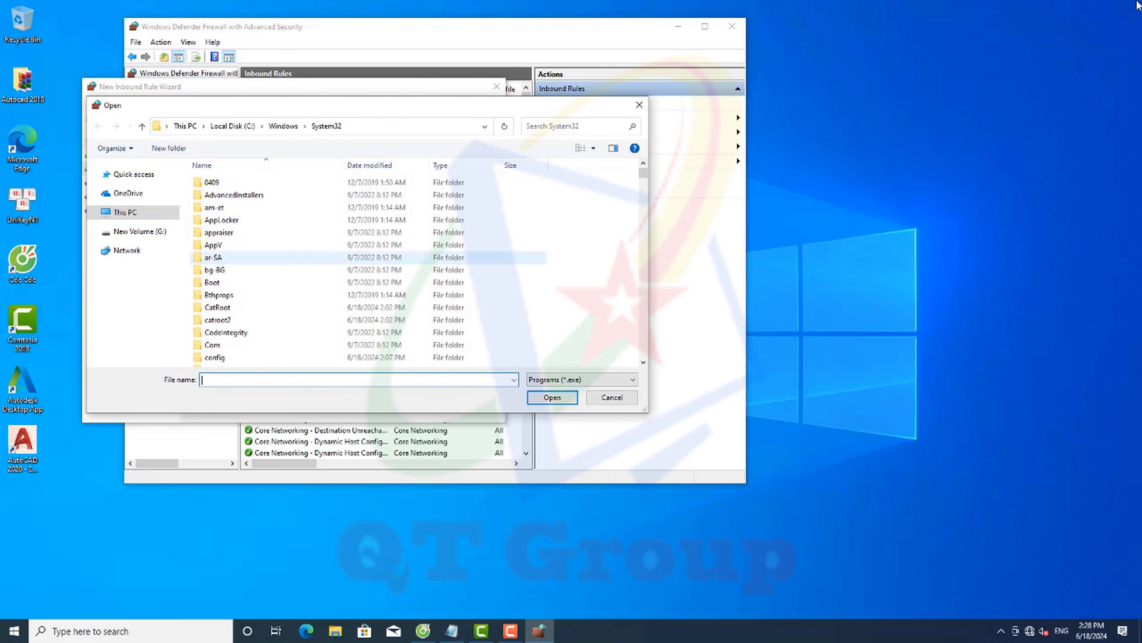
Step: Navigate the Open dialog to C:\Program Files
{"action": "key", "text": "shift+Tab"}
{"action": "key", "text": "shift+Tab"}
{"action": "key", "text": "Return"}
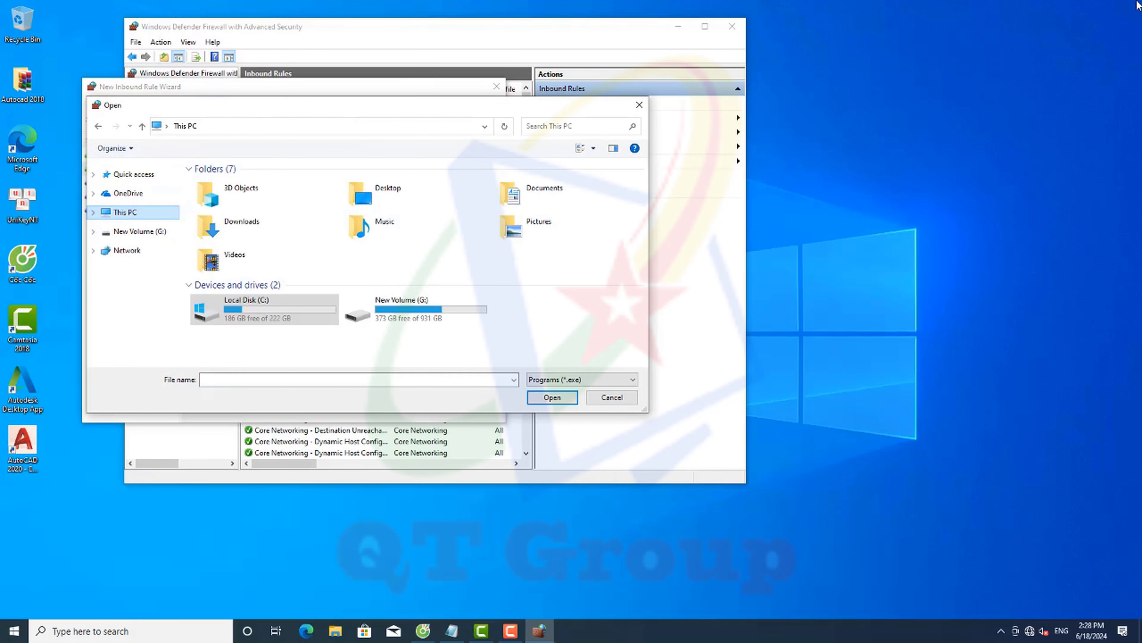
{"action": "key", "text": "Tab"}
{"action": "key", "text": "Down"}
{"action": "key", "text": "Return"}
{"action": "key", "text": "Up"}
{"action": "key", "text": "Up"}
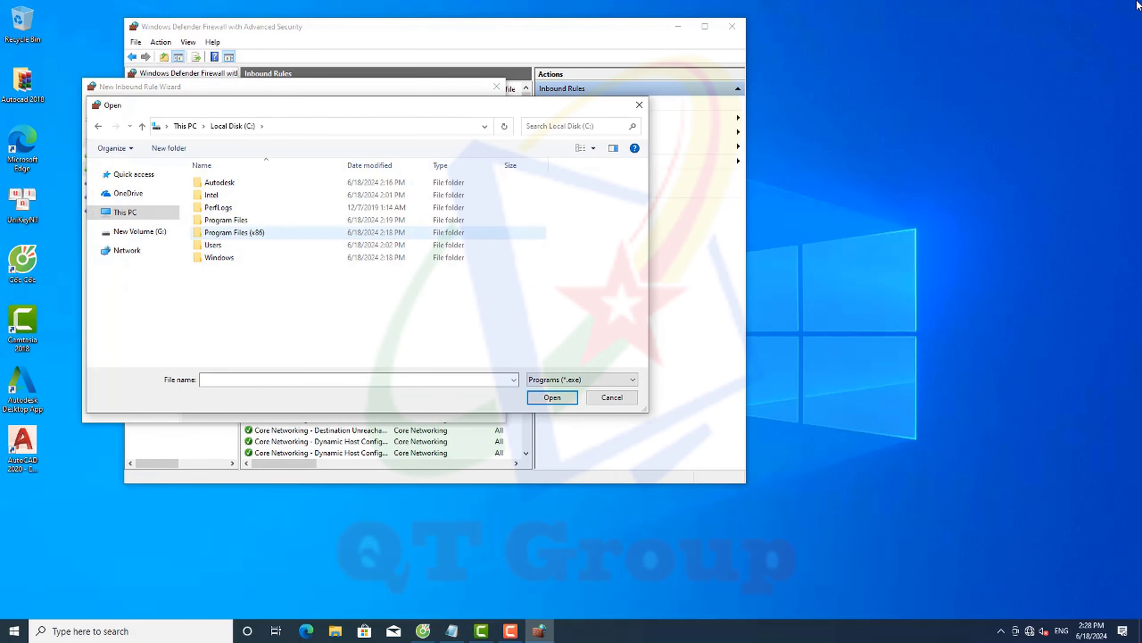
{"action": "key", "text": "Up"}
{"action": "key", "text": "Return"}
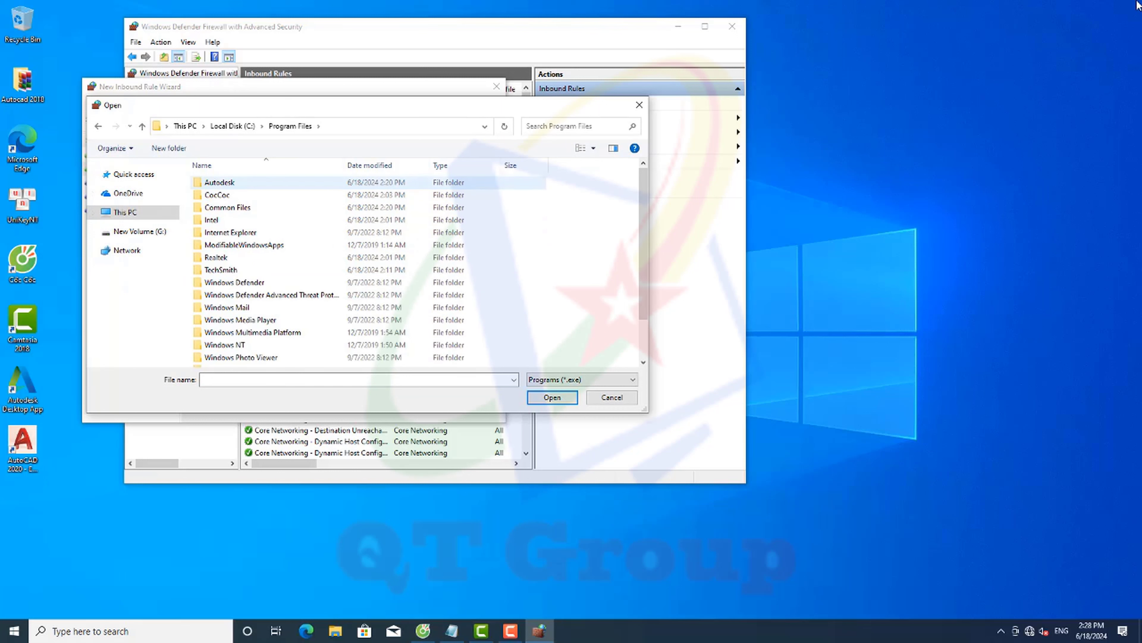
Step: Select AcWebBrowser.exe in Autodesk\AutoCAD 2020\AcWebBrowser as the rule's program
{"action": "key", "text": "Return"}
{"action": "key", "text": "Down"}
{"action": "key", "text": "Return"}
{"action": "key", "text": "Down"}
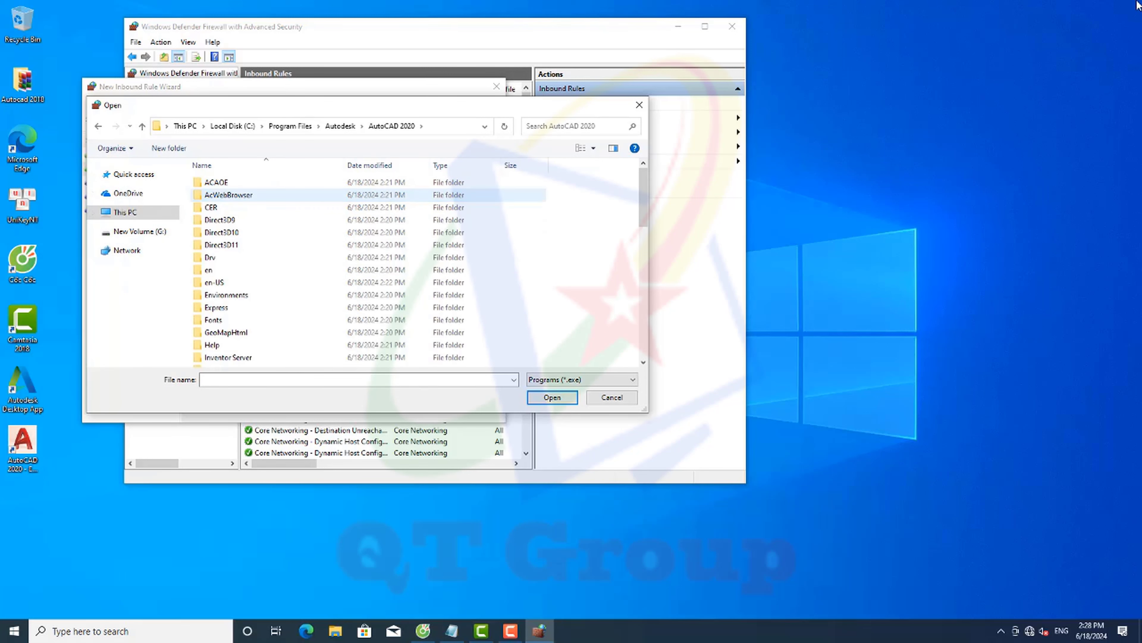
{"action": "key", "text": "Return"}
{"action": "key", "text": "Down"}
{"action": "key", "text": "Down"}
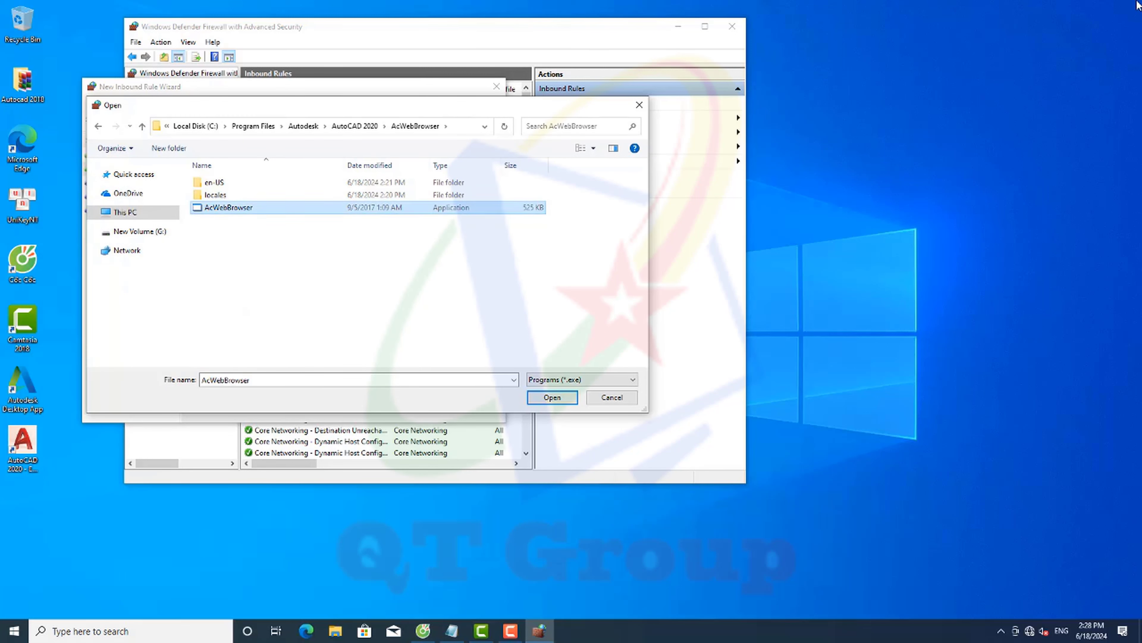
{"action": "key", "text": "Return"}
{"action": "key", "text": "Return"}
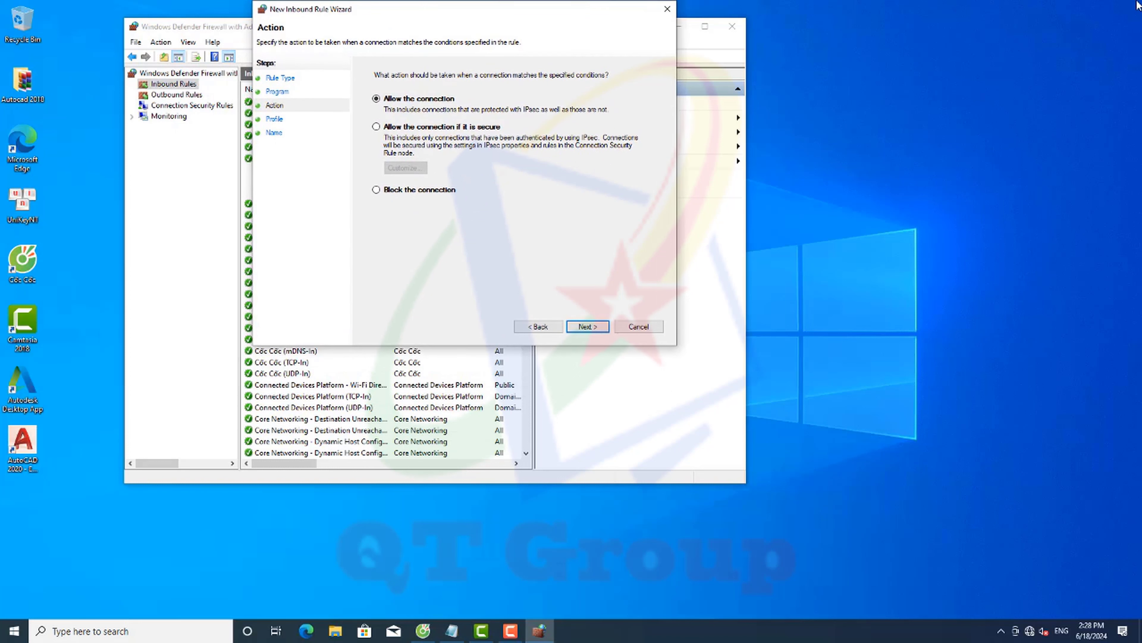
Step: Allow the connection on all profiles and name the rule '1'
{"action": "key", "text": "Return"}
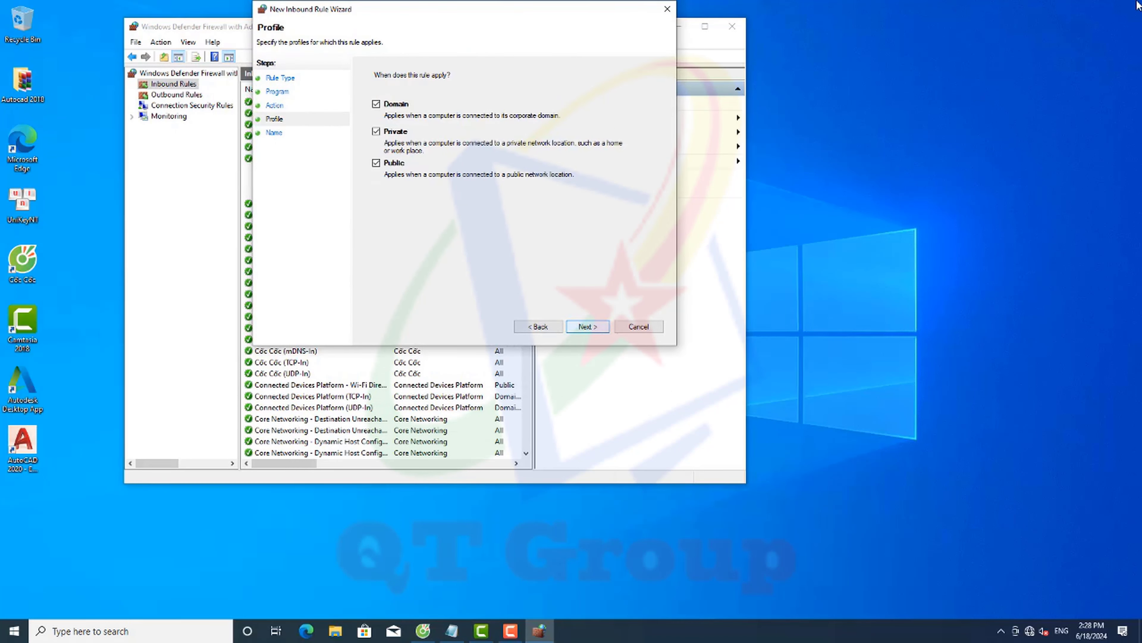
{"action": "key", "text": "Return"}
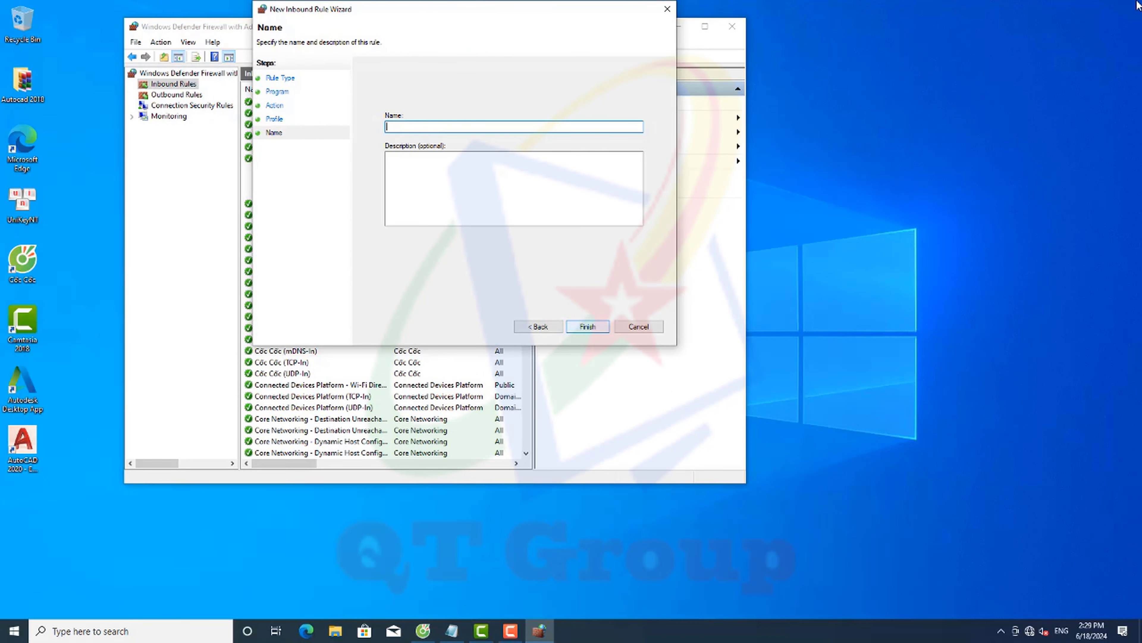
{"action": "type", "text": "1"}
{"action": "key", "text": "Return"}
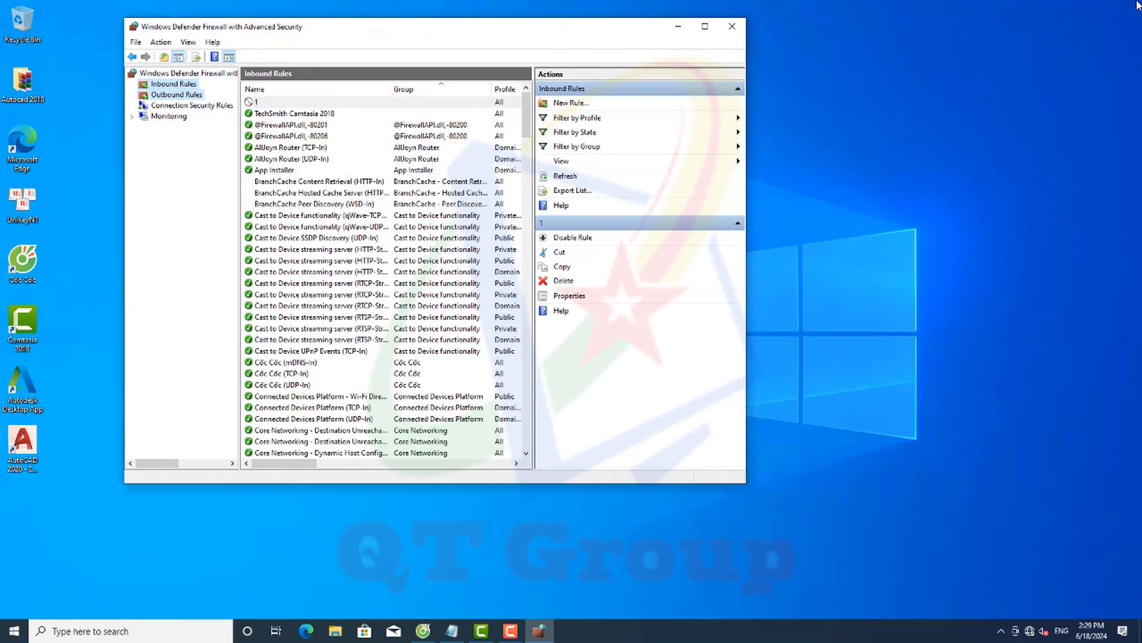
Step: Start a new outbound rule for a specific program and browse for its path
{"action": "key", "text": "Down"}
{"action": "key", "text": "alt+a"}
{"action": "key", "text": "n"}
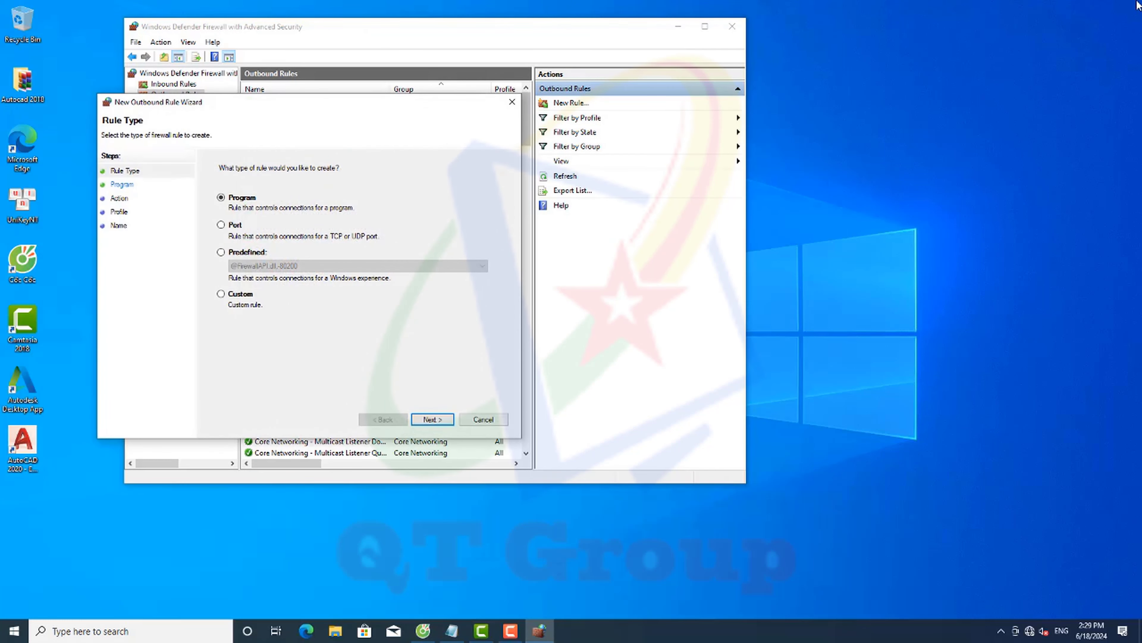
{"action": "key", "text": "Return"}
{"action": "key", "text": "alt+t"}
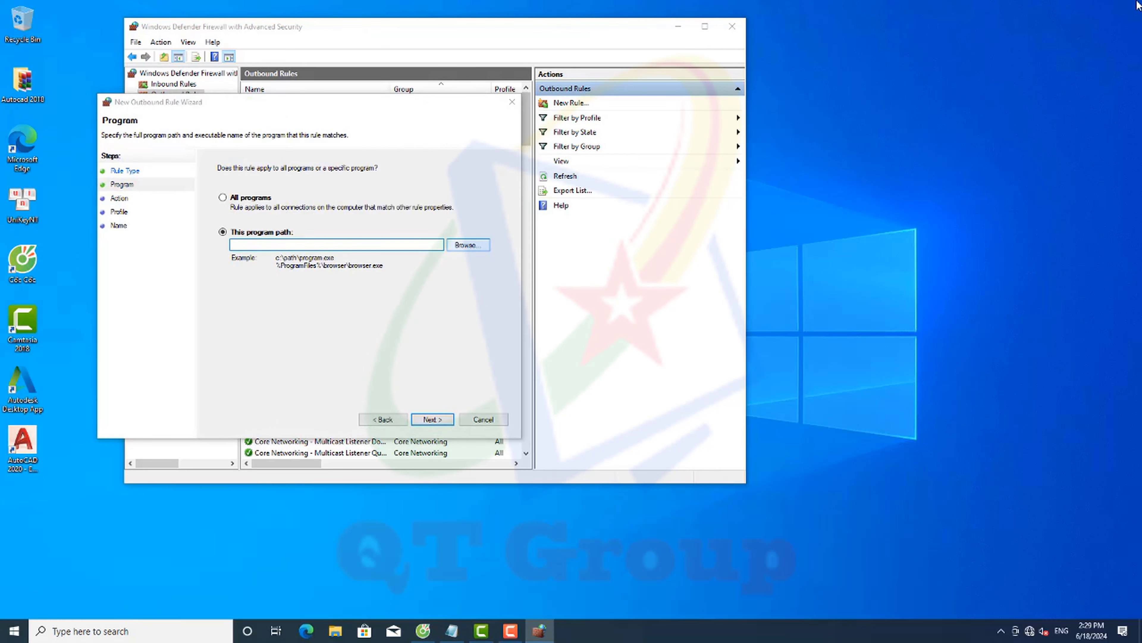
{"action": "key", "text": "alt+r"}
Step: Pick AcWebBrowser.exe, block the connection for all profiles, and name the rule 1
{"action": "key", "text": "Return"}
{"action": "key", "text": "Up"}
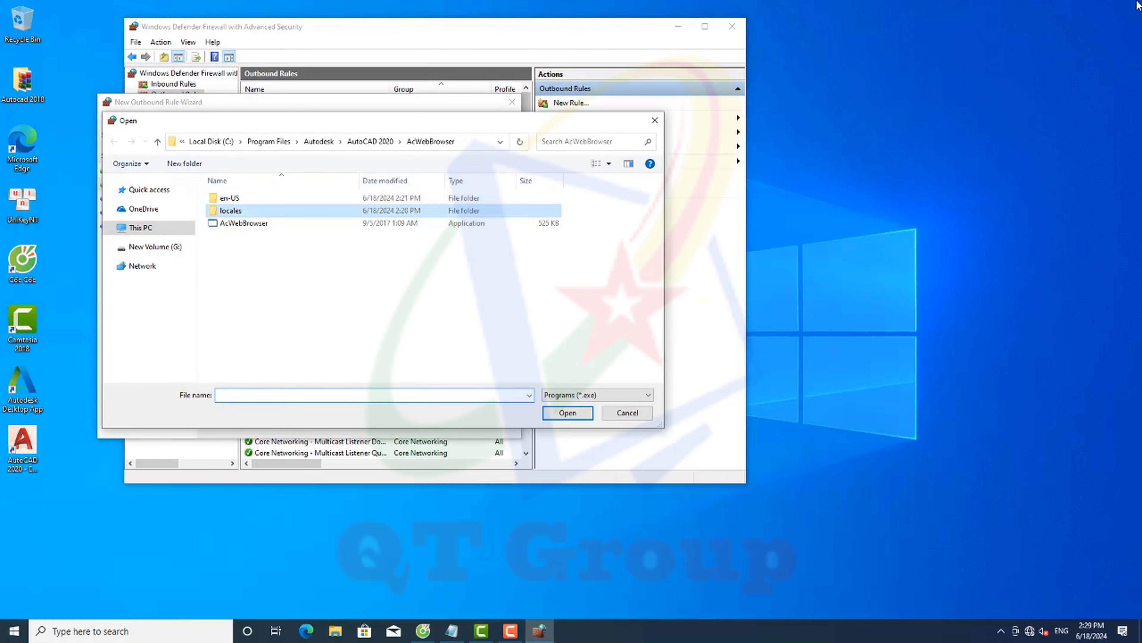
{"action": "key", "text": "Down"}
{"action": "key", "text": "Return"}
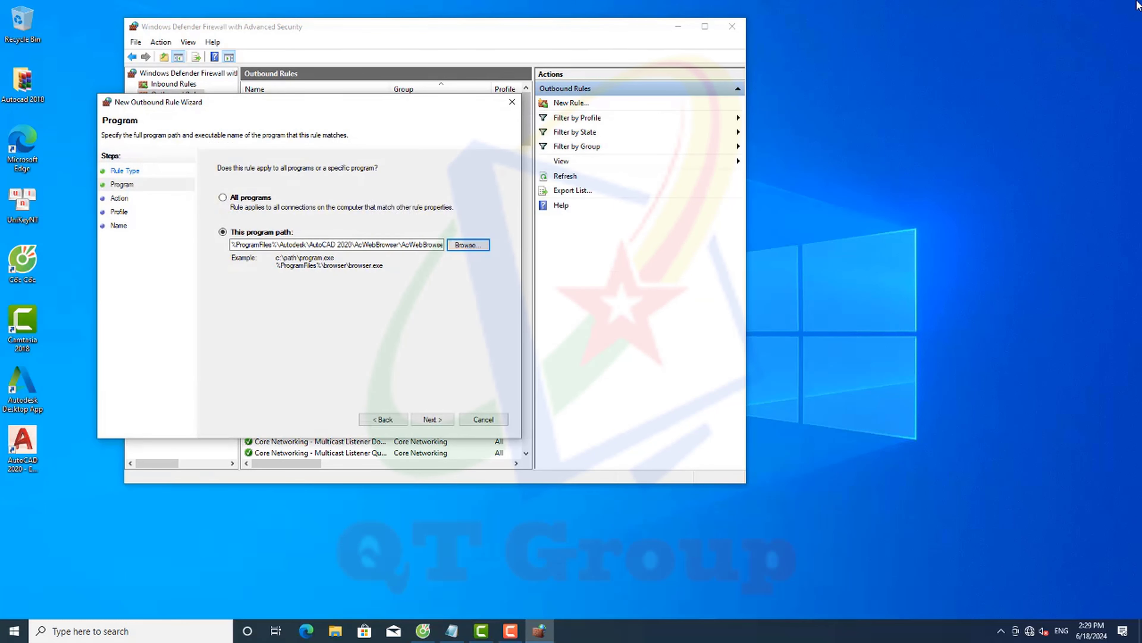
{"action": "key", "text": "Return"}
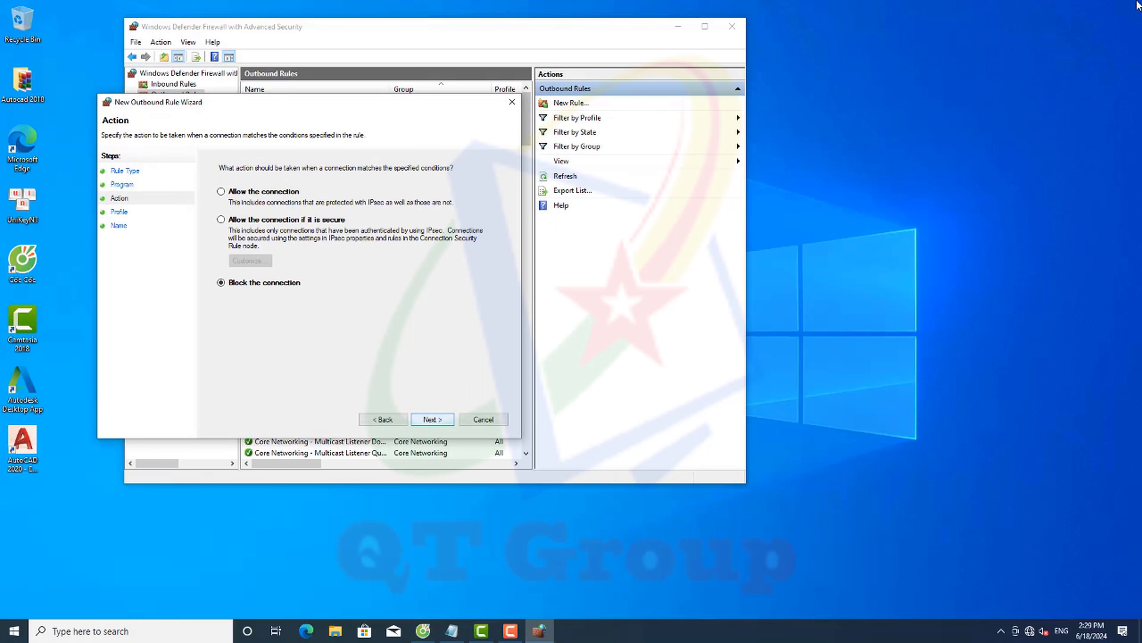
{"action": "key", "text": "Return"}
{"action": "key", "text": "Return"}
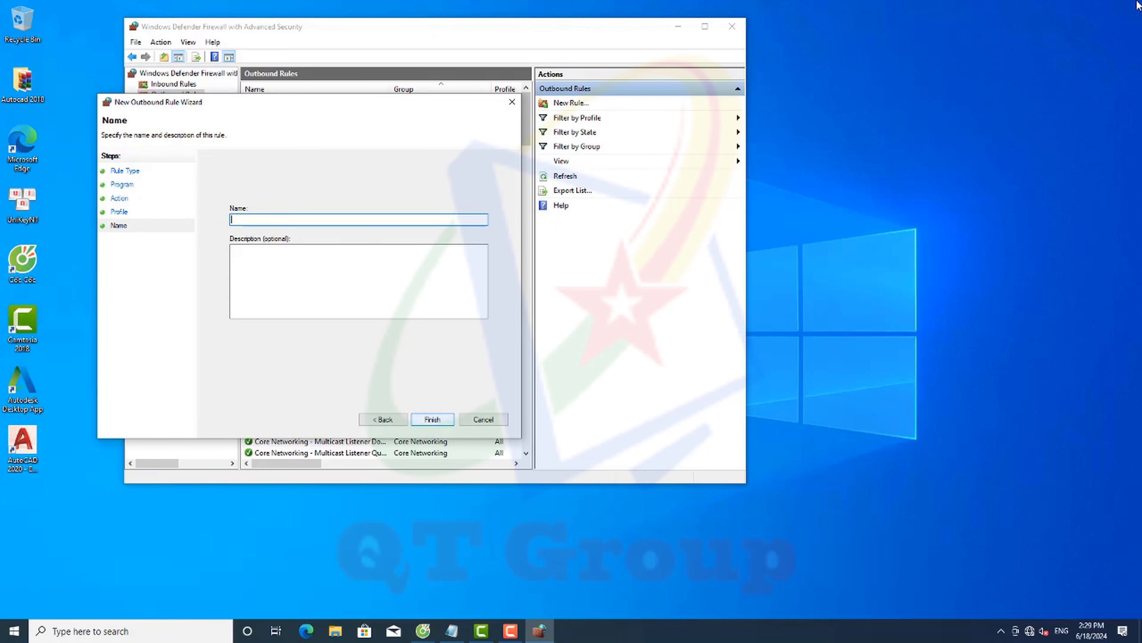
{"action": "type", "text": "1"}
{"action": "key", "text": "Return"}
Step: Close the firewall window, return to the Notepad notes, and start a new line 'cácbạn làm thcá'
{"action": "left_click", "coordinate": [732, 26]}
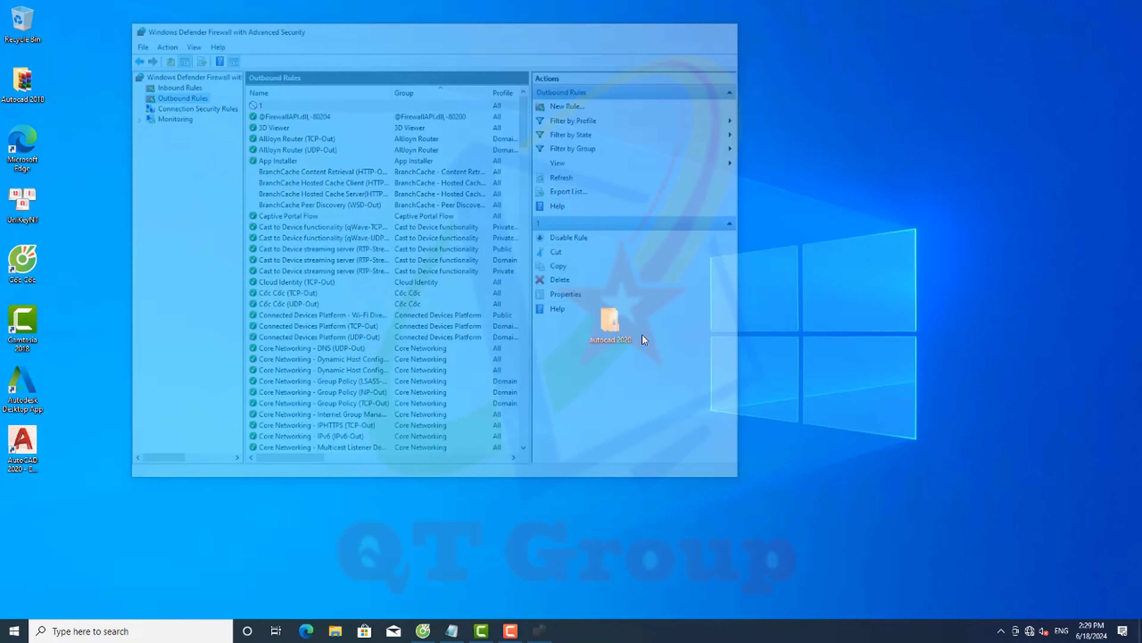
{"action": "left_click", "coordinate": [451, 631]}
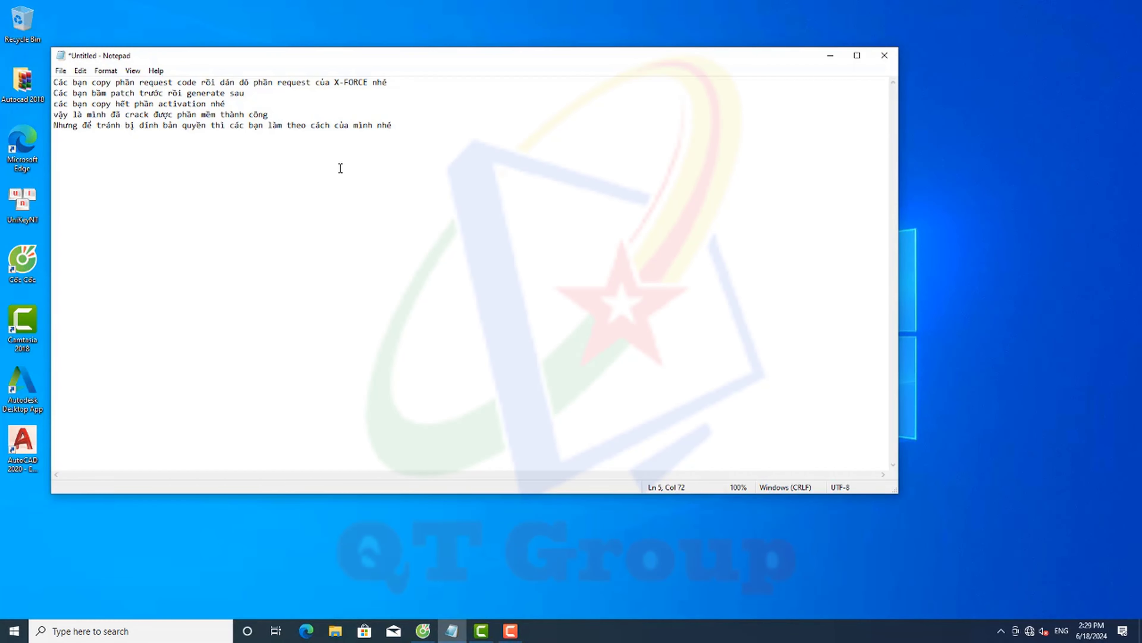
{"action": "key", "text": "Return"}
{"action": "type", "text": "các"}
{"action": "type", "text": "bạn làm th"}
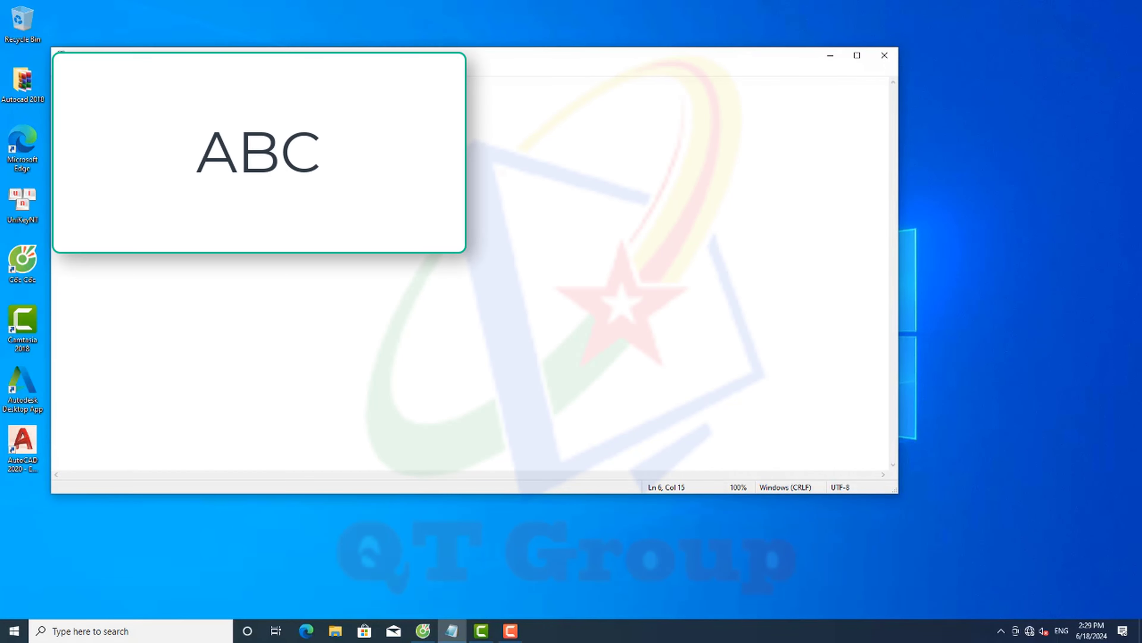
{"action": "type", "text": "cá"}
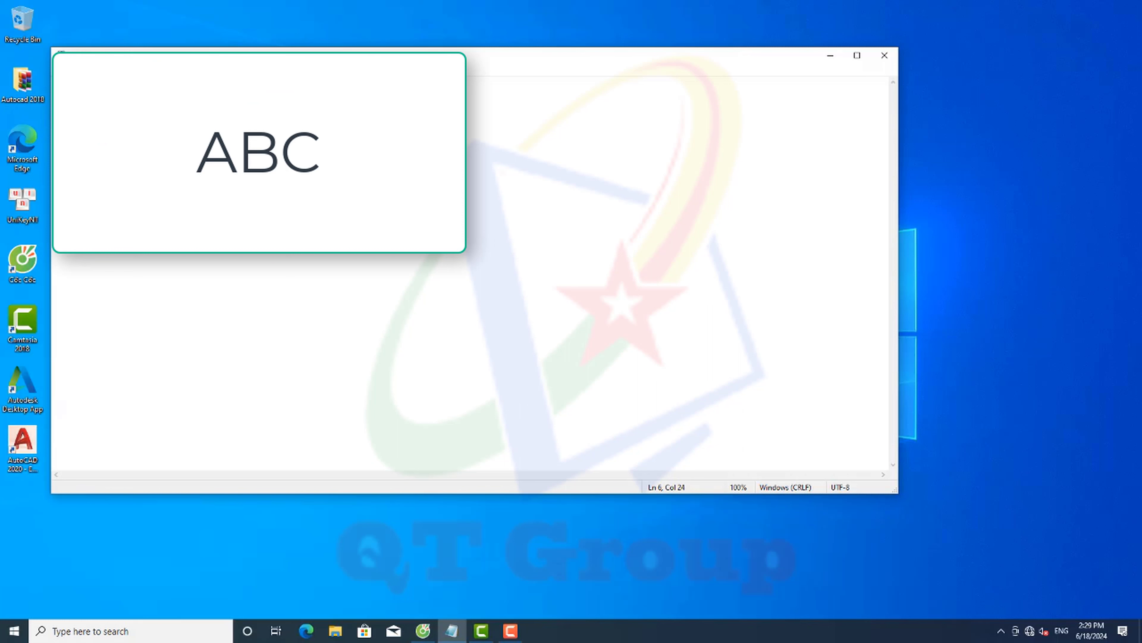